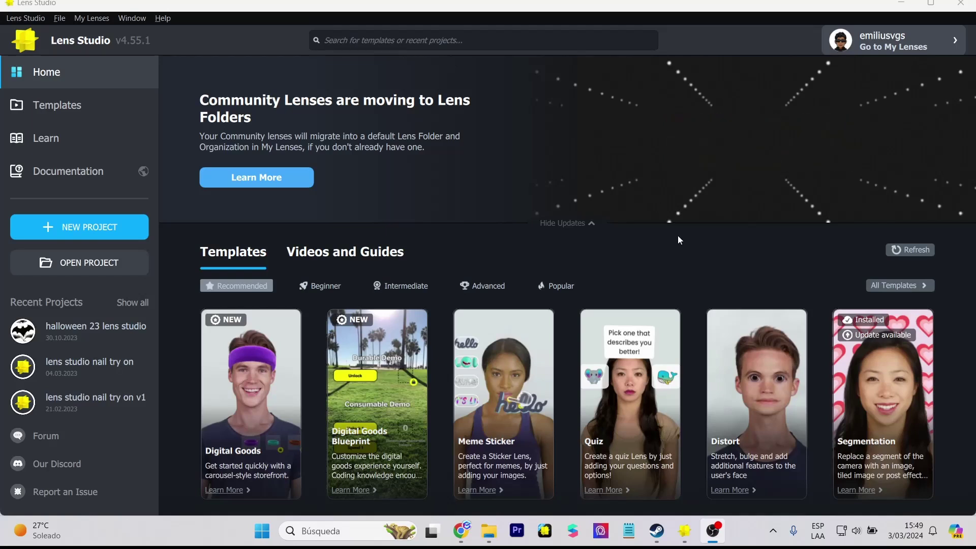
# - Search the templates for "wr" and open the Wristwear Try-On template as a project
pyautogui.scroll(-1, 553, 176)
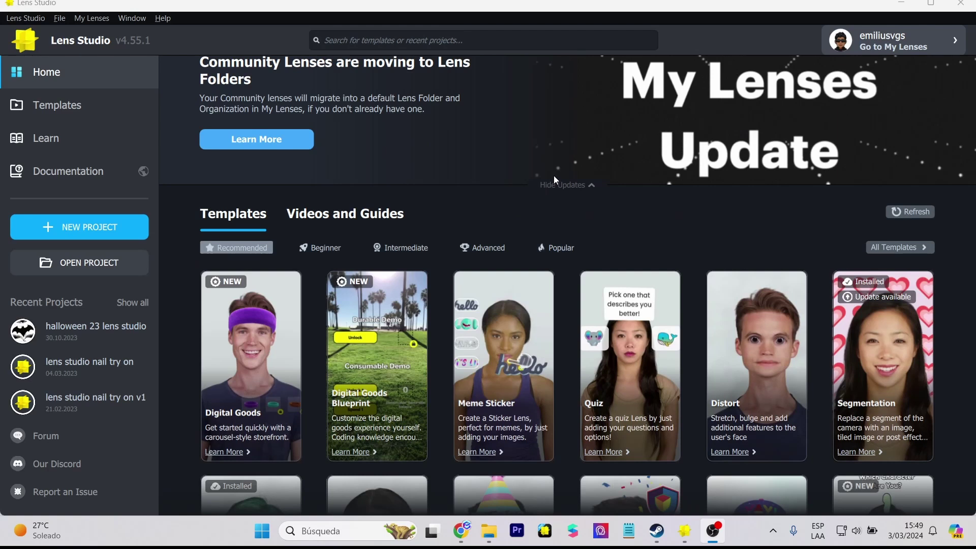
pyautogui.scroll(-2, 554, 179)
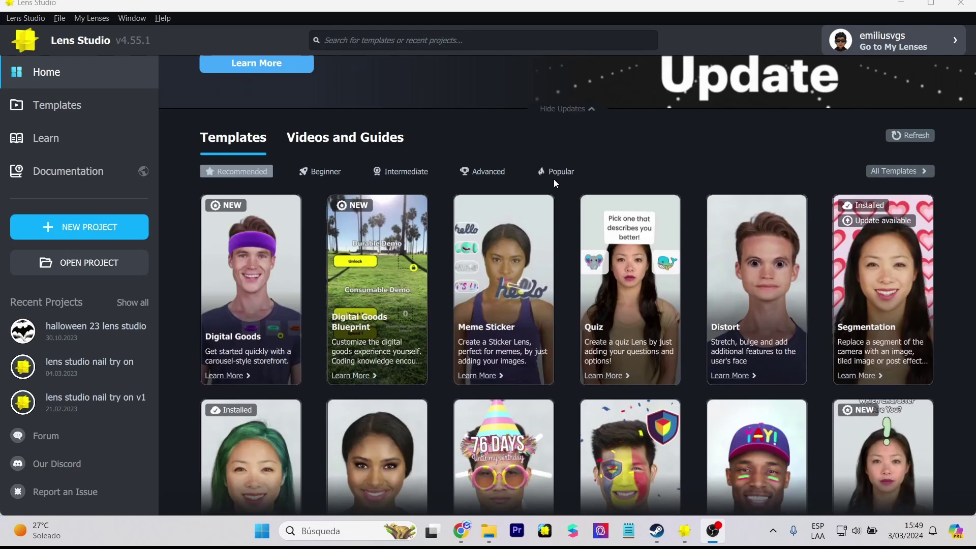
pyautogui.scroll(3, 553, 179)
pyautogui.click(456, 38)
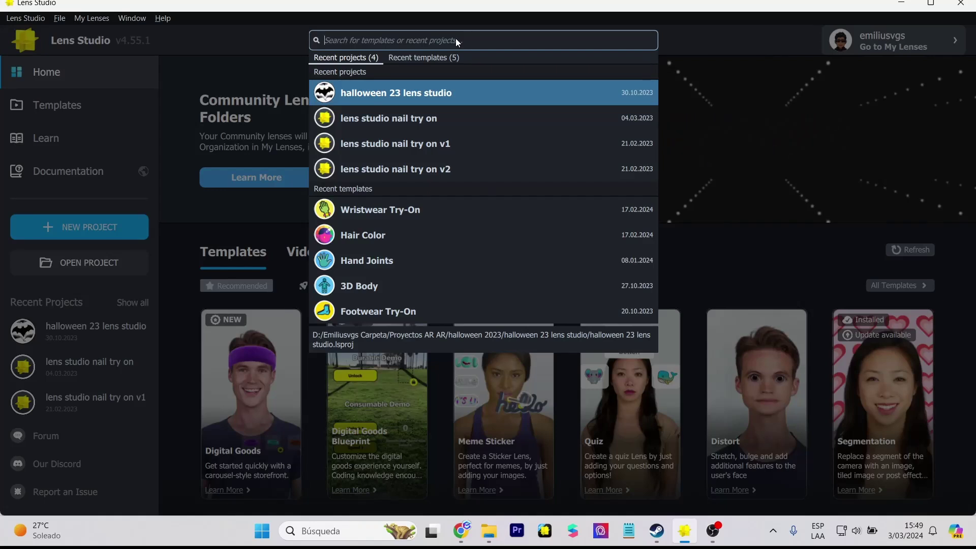
pyautogui.write('wr')
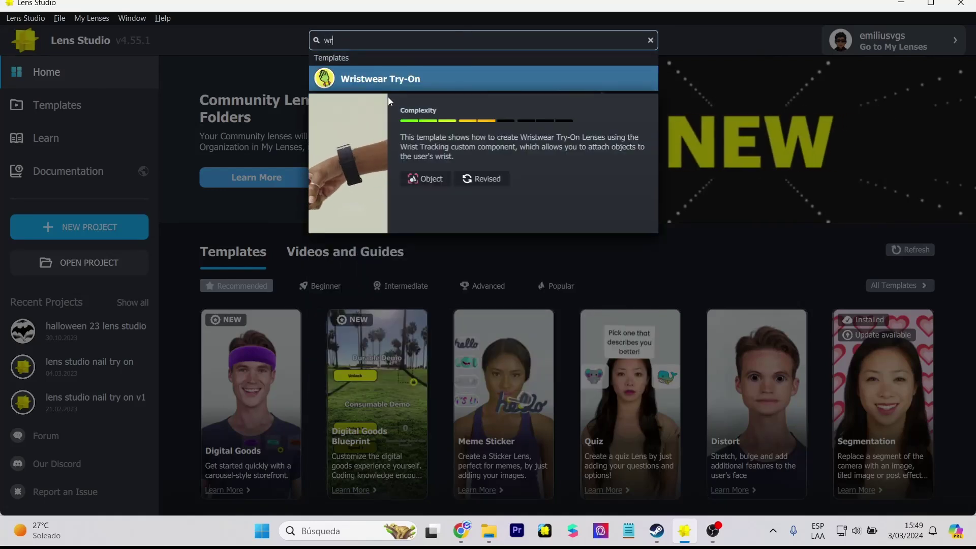
pyautogui.click(324, 155)
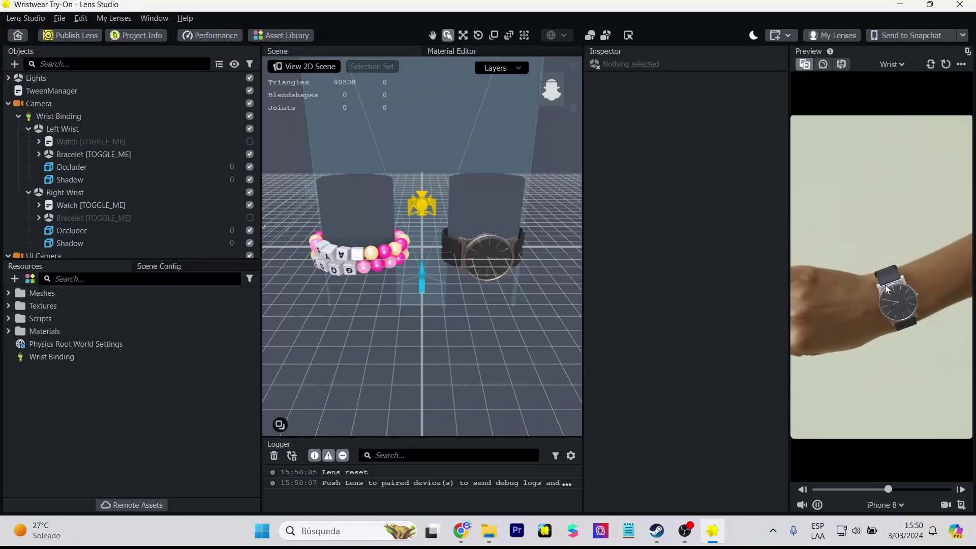
# - Examine the try-on models in the 3D scene and inspect the Left Wrist and Right Wrist objects
pyautogui.scroll(3, 401, 325)
pyautogui.scroll(-5, 402, 324)
pyautogui.scroll(5, 402, 325)
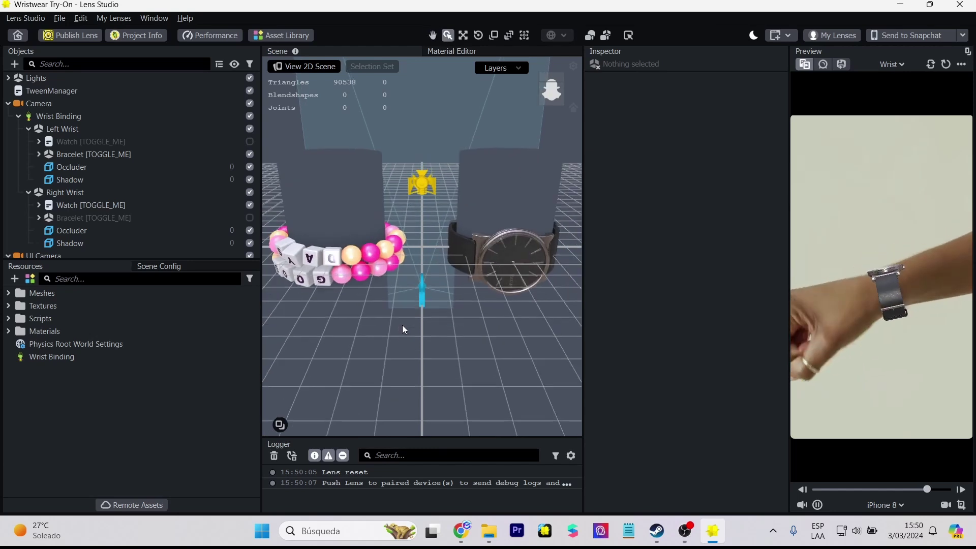
pyautogui.scroll(-3, 402, 325)
pyautogui.scroll(4, 404, 329)
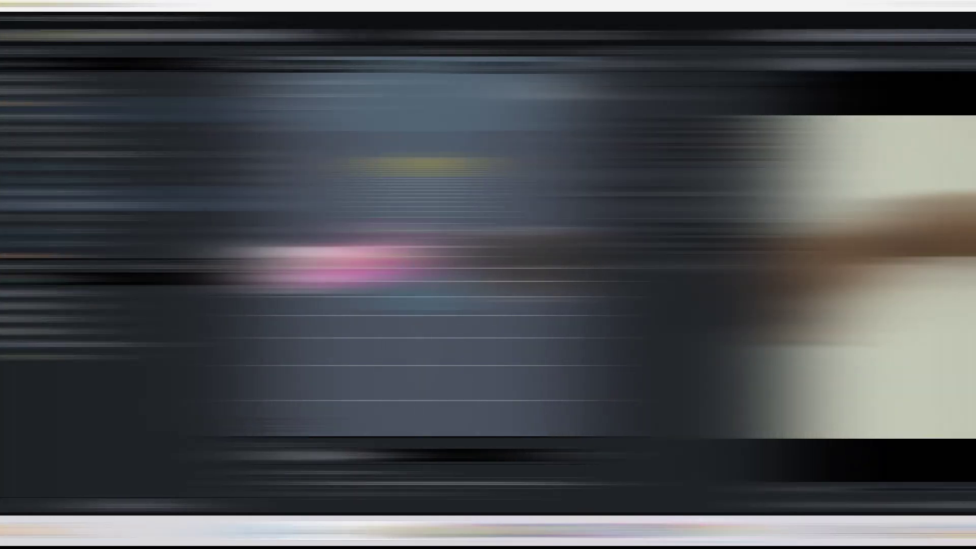
pyautogui.click(104, 130)
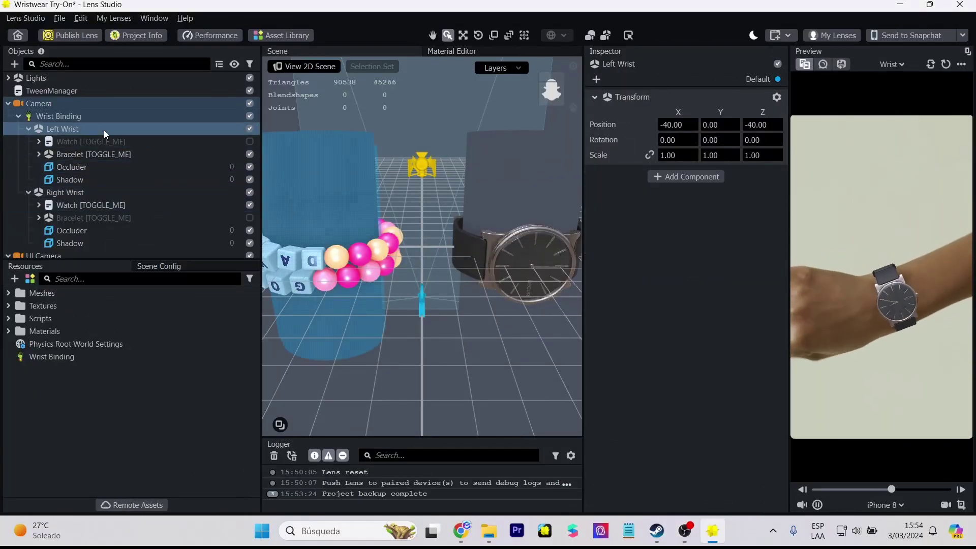
pyautogui.click(104, 193)
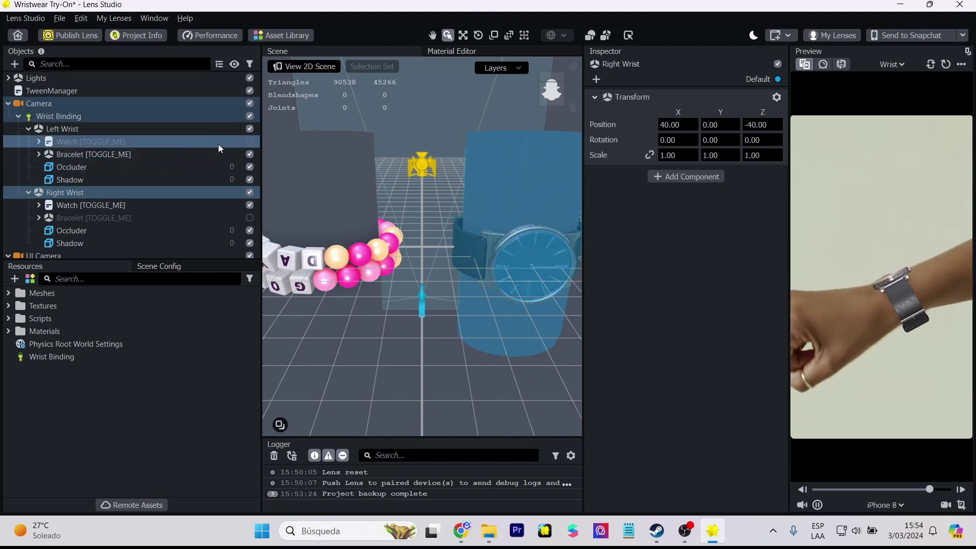
# - Try enabling the left wrist's watch, and then disable both its bracelet and its watch
pyautogui.click(249, 142)
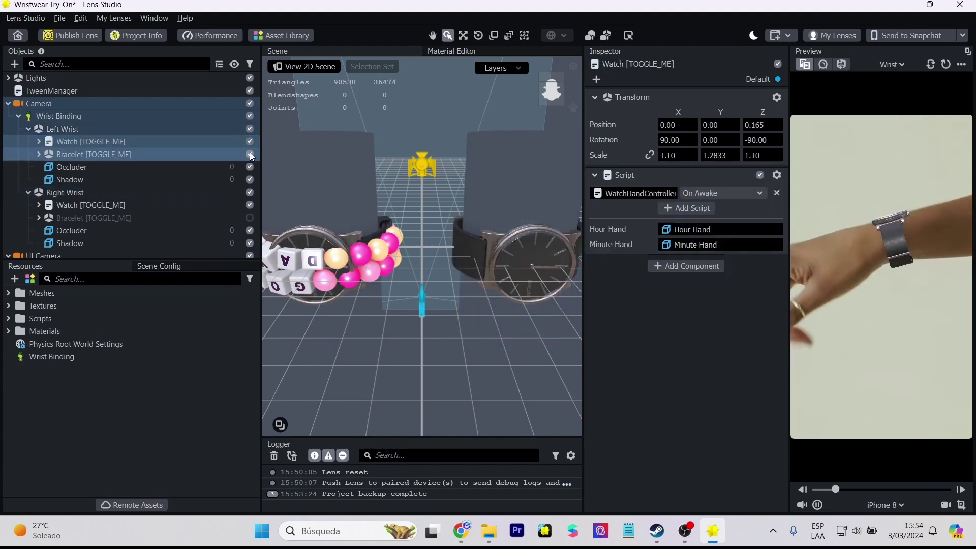
pyautogui.click(249, 153)
pyautogui.click(249, 142)
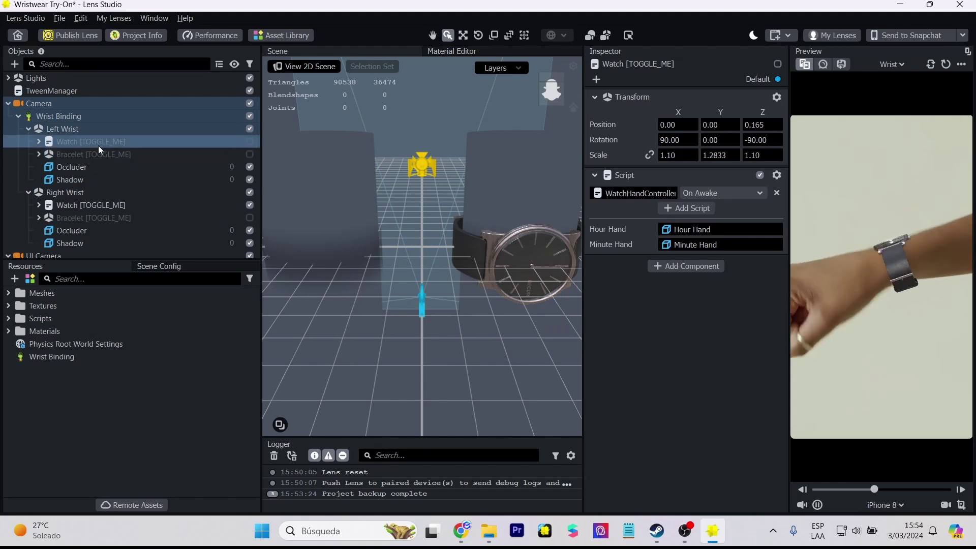
# - Disable the watch under Right Wrist and enable the bracelet in its place
pyautogui.click(76, 192)
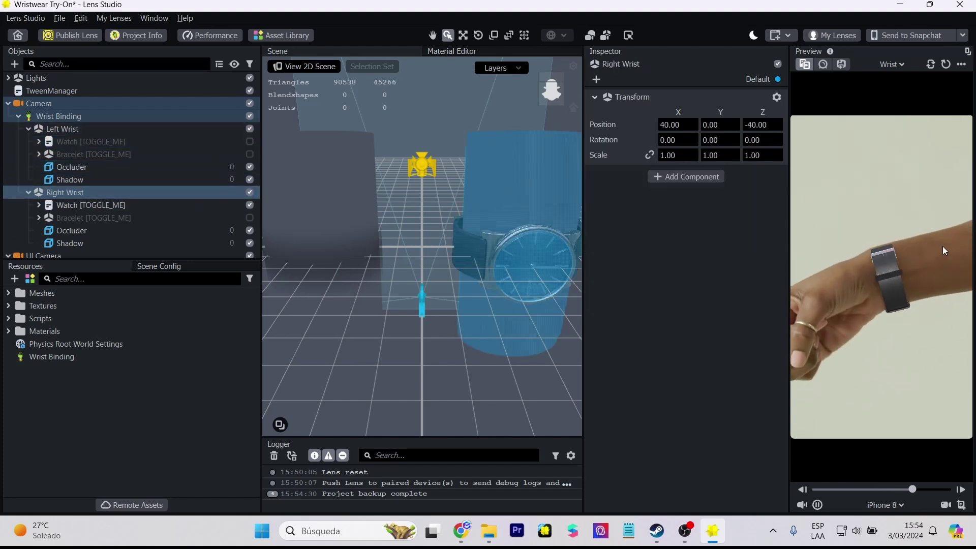
pyautogui.click(250, 206)
pyautogui.click(251, 218)
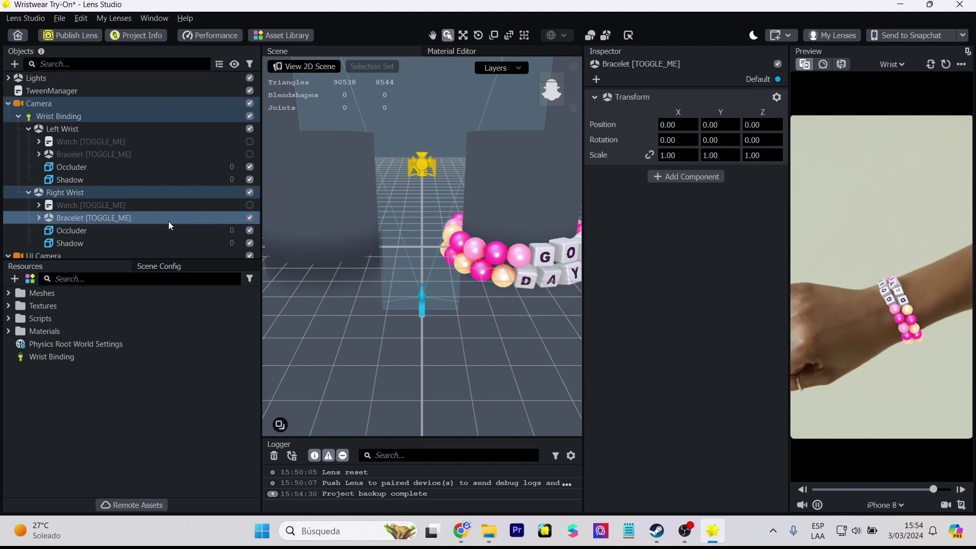
# - Switch the right wrist back from bracelet to watch and re-enable only the bracelet on the left wrist
pyautogui.click(249, 218)
pyautogui.click(249, 205)
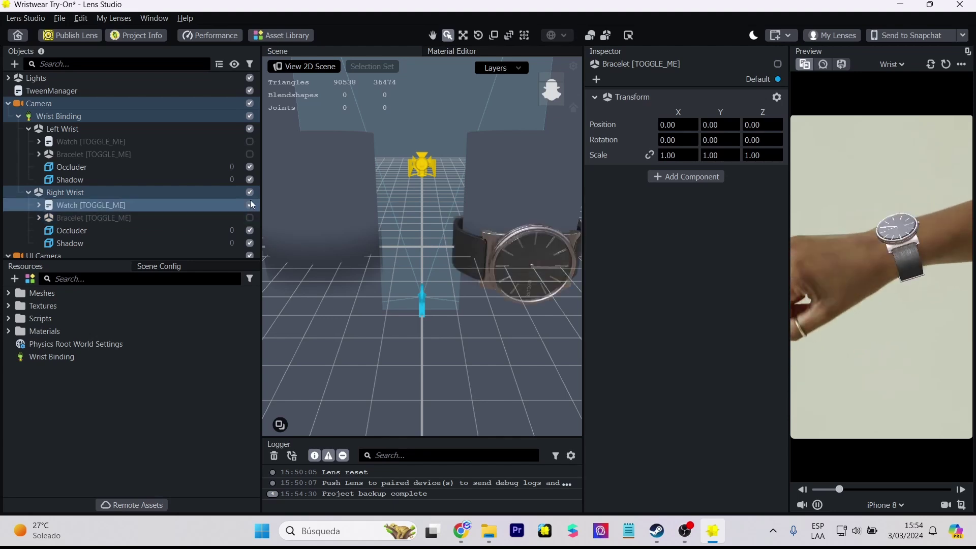
pyautogui.click(252, 142)
pyautogui.click(252, 141)
pyautogui.click(251, 142)
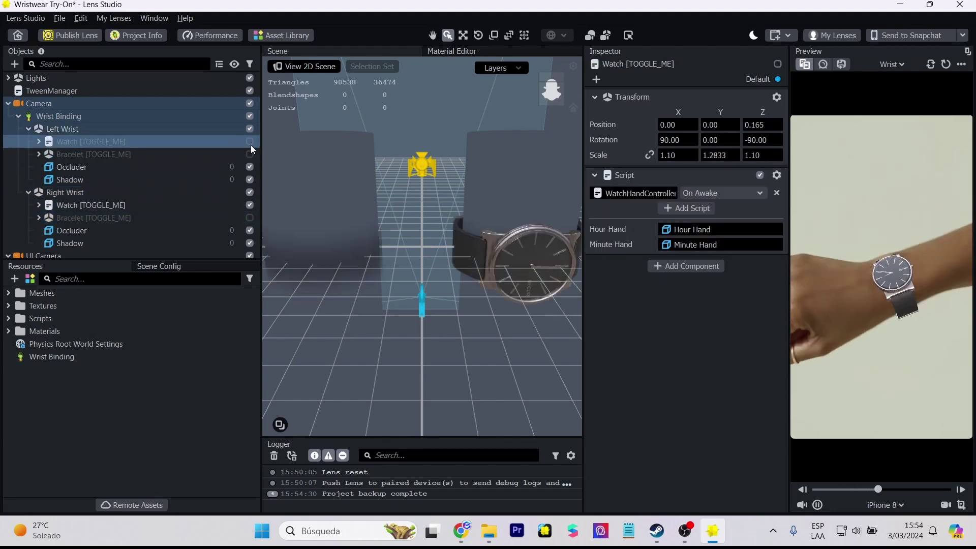
pyautogui.click(249, 154)
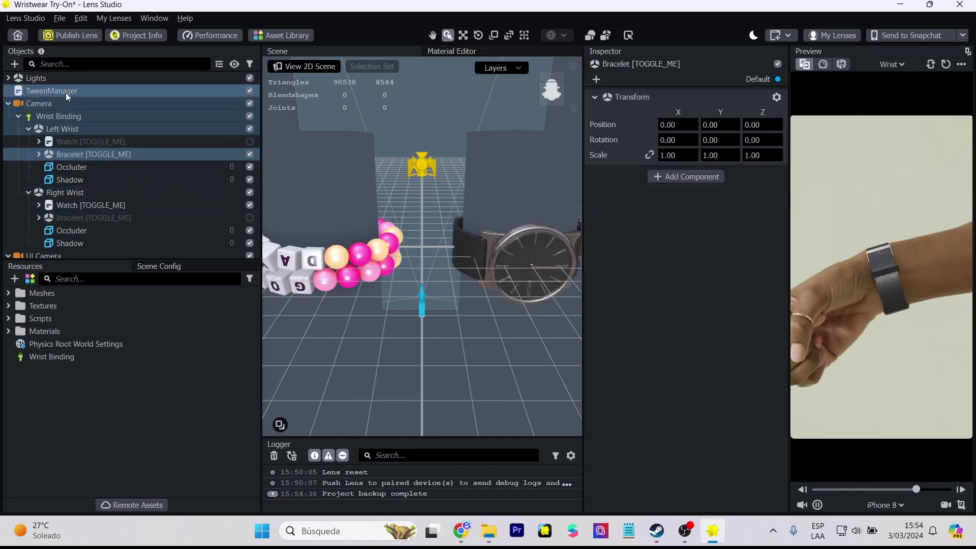
# - Inspect the properties of the Camera and its Wrist Binding child object
pyautogui.click(74, 104)
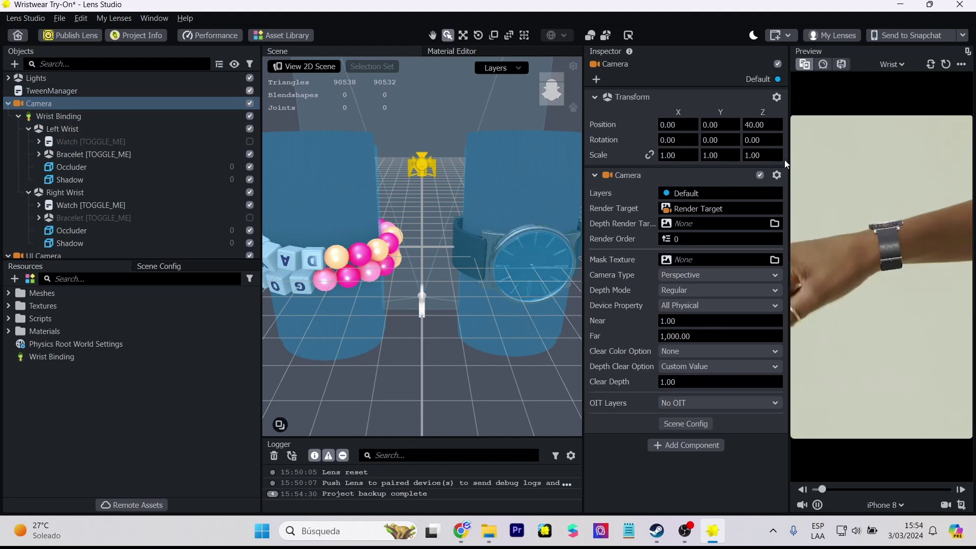
pyautogui.click(114, 118)
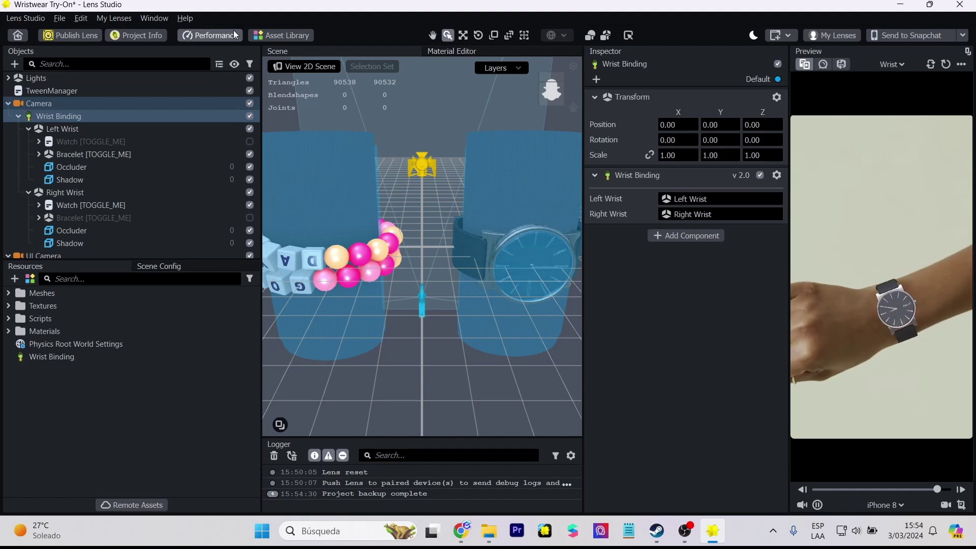
# - Search the Asset Library for "wrist" and look over the suggested assets
pyautogui.click(282, 35)
pyautogui.click(198, 63)
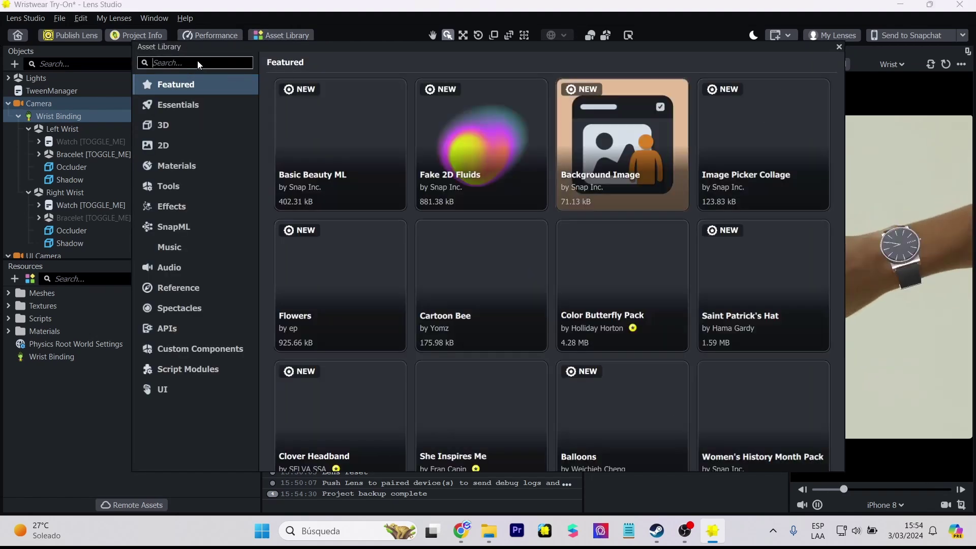
pyautogui.write('wr')
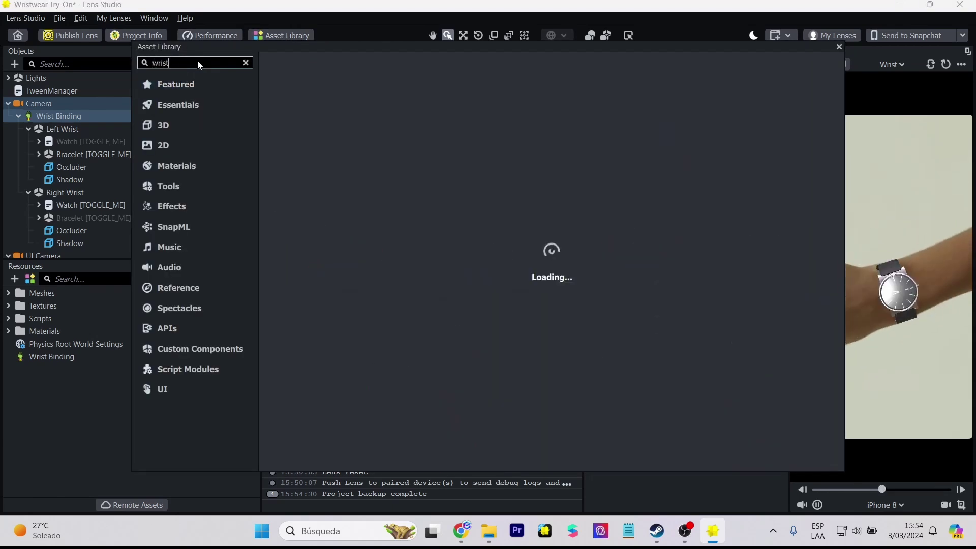
pyautogui.write('ist')
pyautogui.moveTo(349, 176)
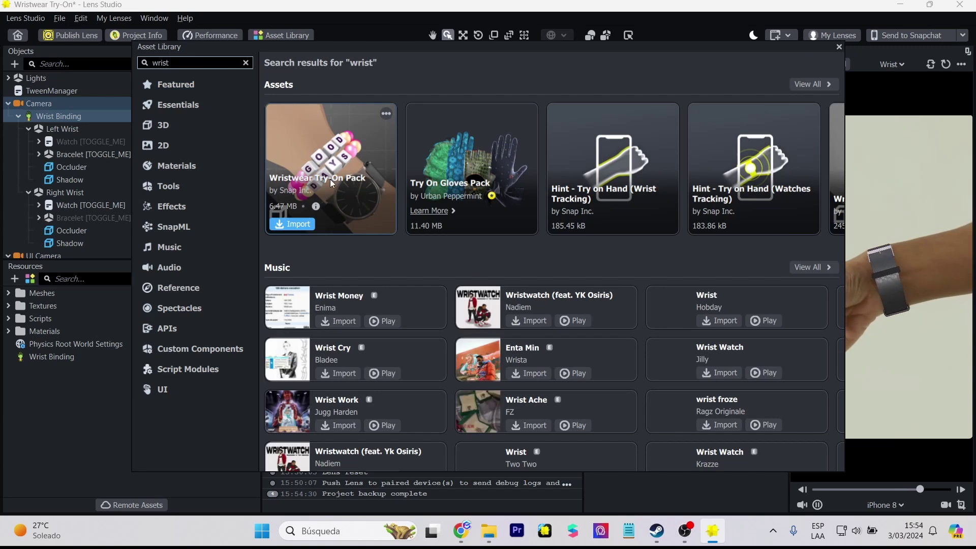
pyautogui.moveTo(450, 168)
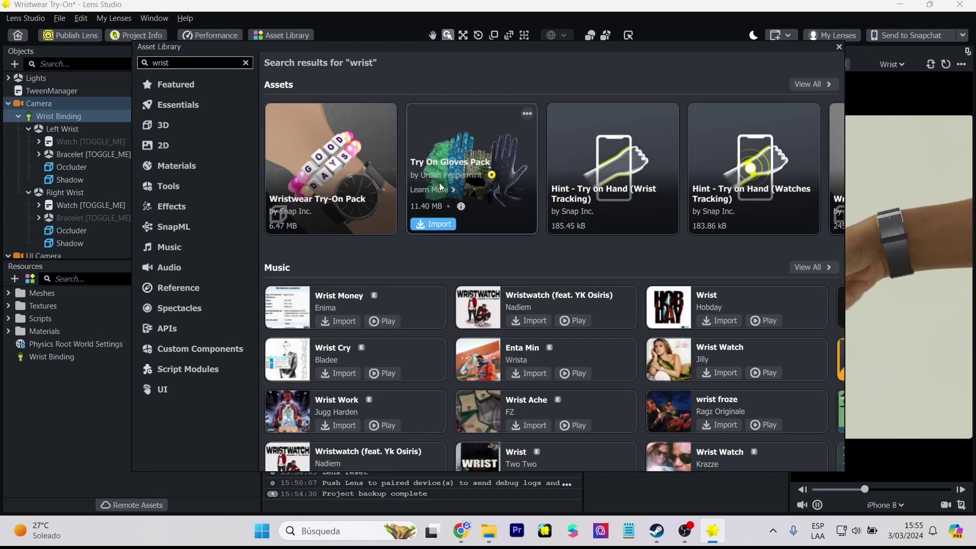
pyautogui.moveTo(797, 179)
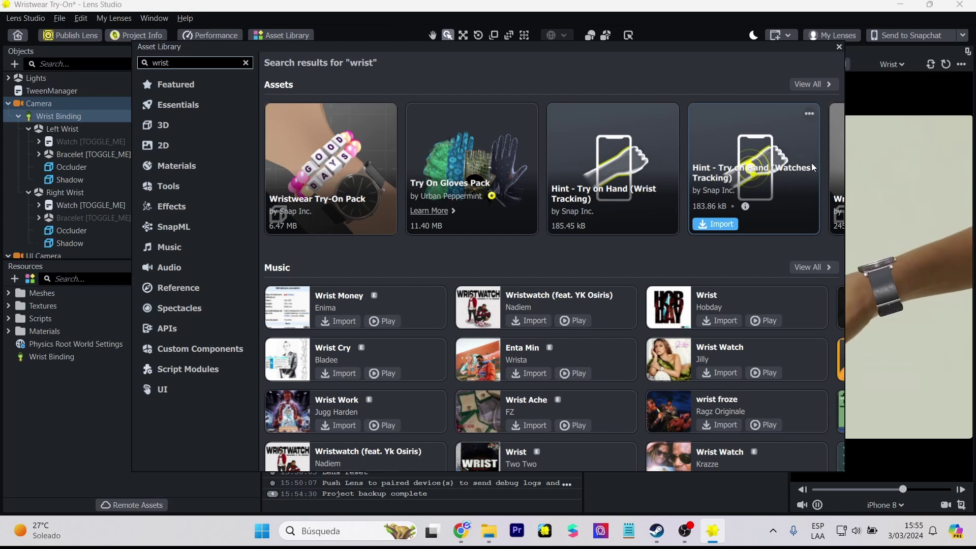
# - View the full list of wrist assets, check the available packs, and close the Asset Library
pyautogui.click(817, 84)
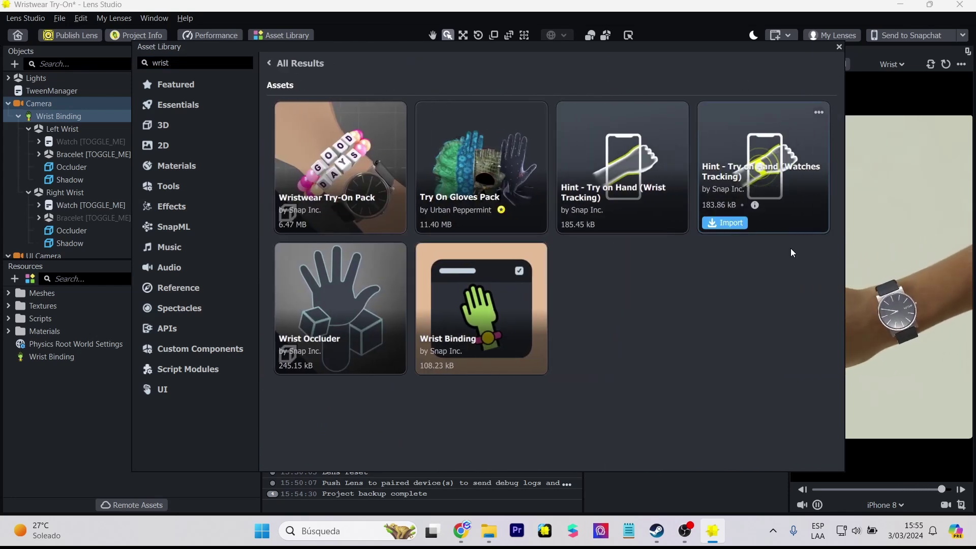
pyautogui.moveTo(516, 331)
pyautogui.moveTo(474, 345)
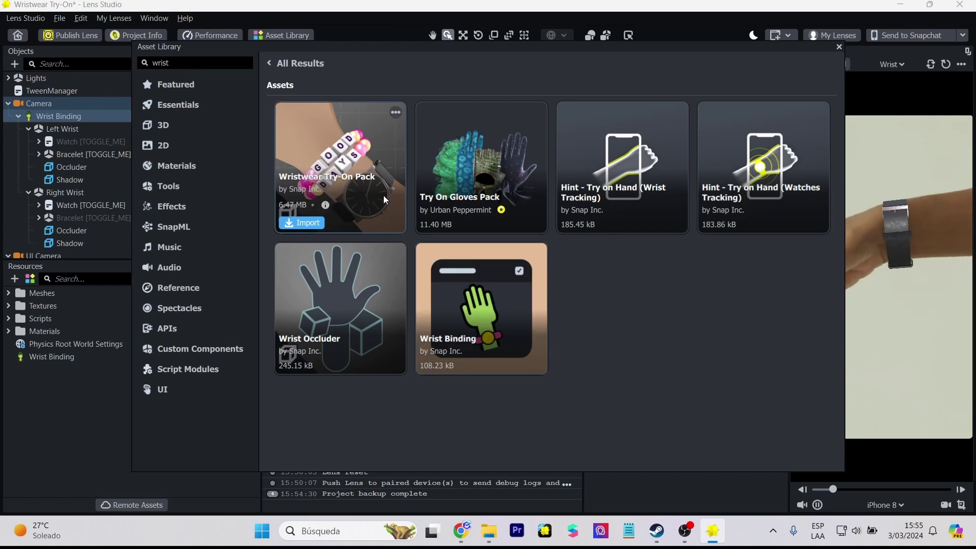
pyautogui.moveTo(325, 206)
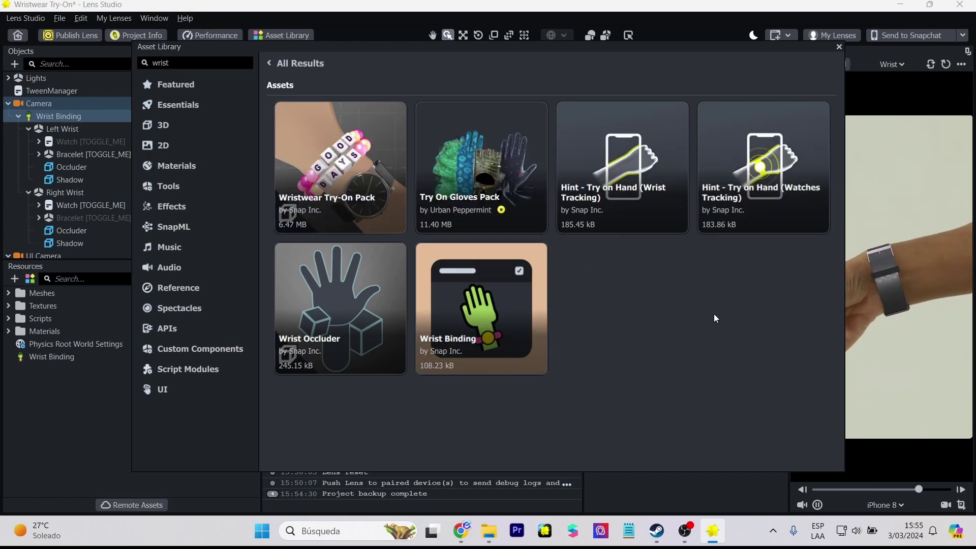
pyautogui.click(839, 47)
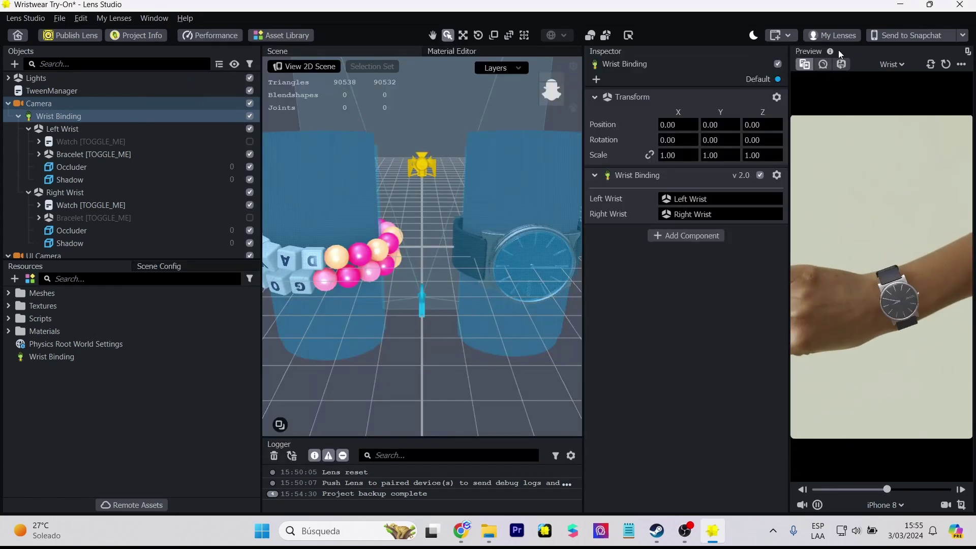
# - Expand the bracelet under Left Wrist and inspect the Friendship Bracelet mesh up close
pyautogui.click(86, 129)
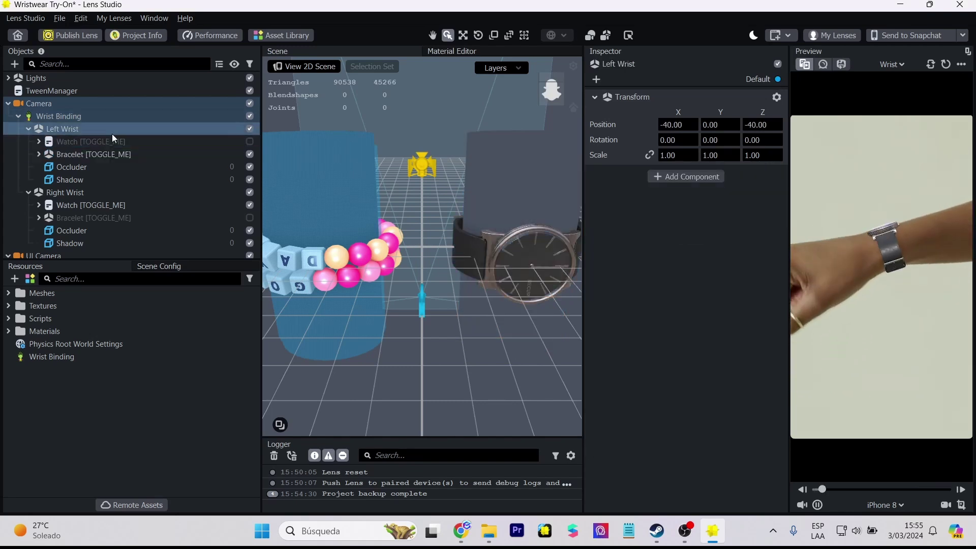
pyautogui.click(131, 154)
pyautogui.click(39, 154)
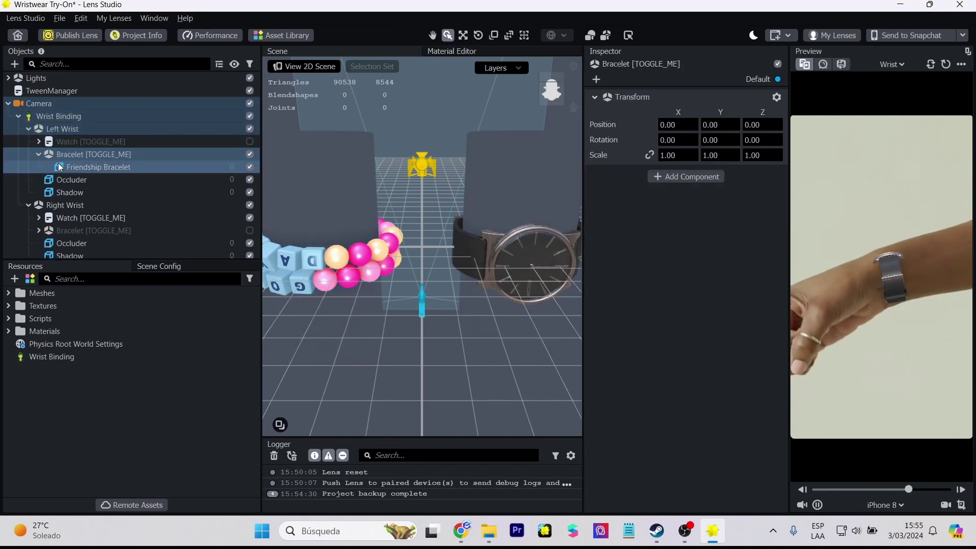
pyautogui.click(97, 167)
pyautogui.moveTo(341, 240); pyautogui.dragTo(379, 237, button='right')
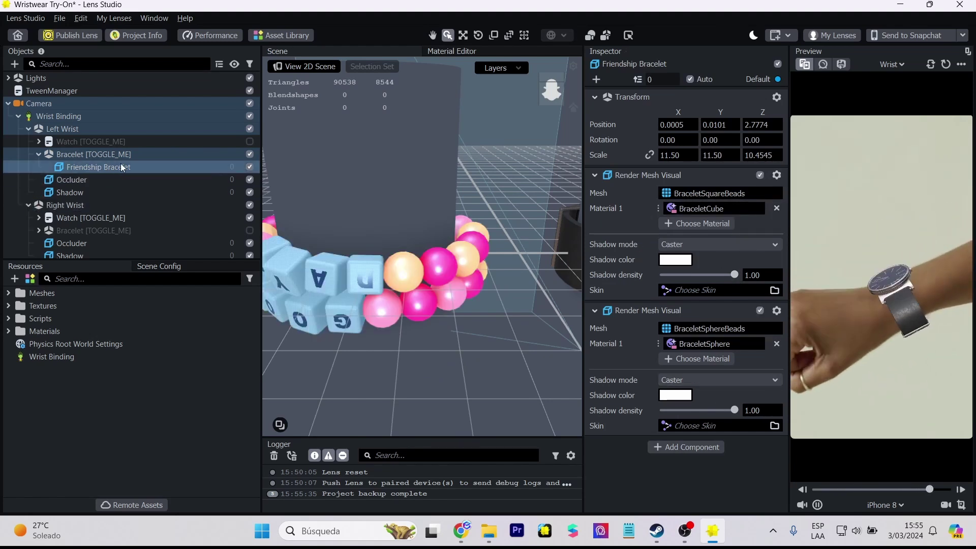
# - Inspect the Occluder and Shadow objects under Left Wrist, including how they surround the bracelet
pyautogui.click(97, 182)
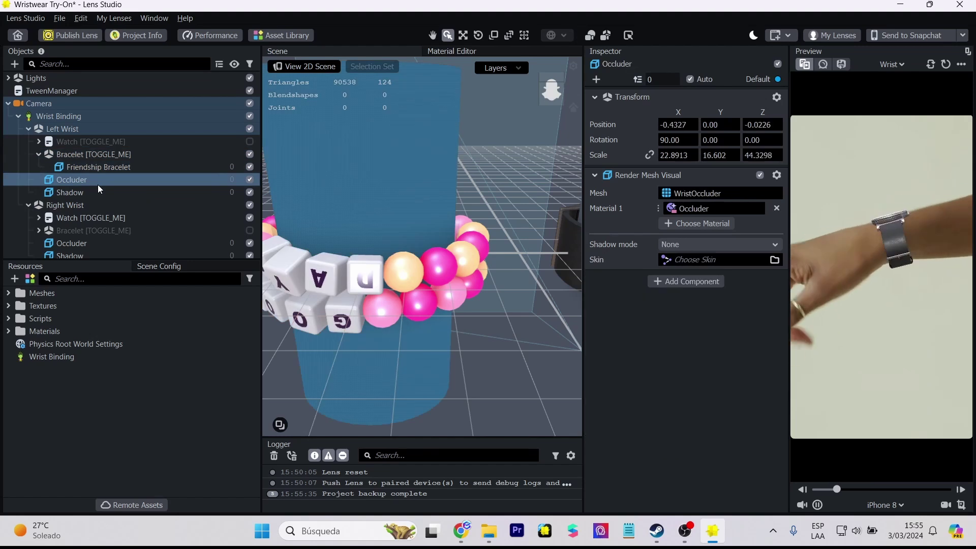
pyautogui.scroll(-3, 437, 188)
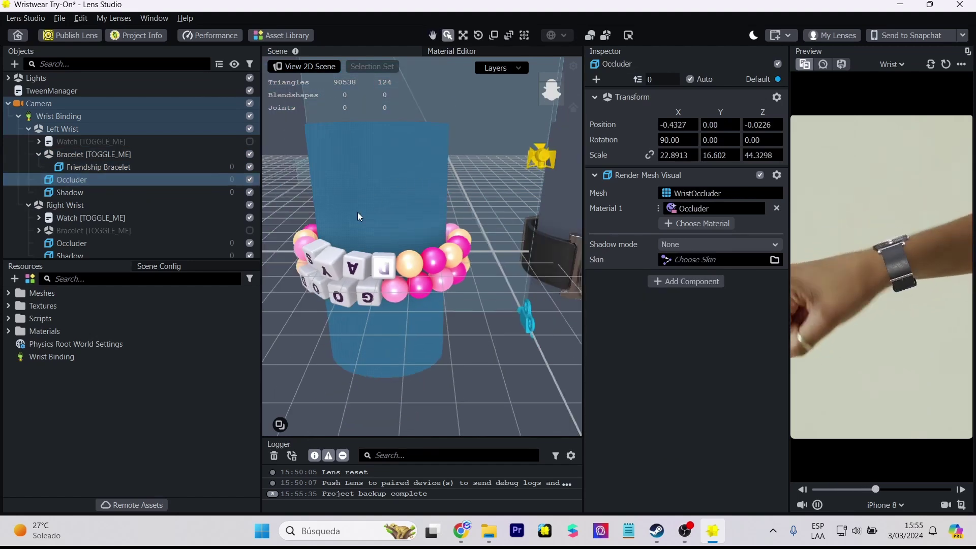
pyautogui.click(106, 192)
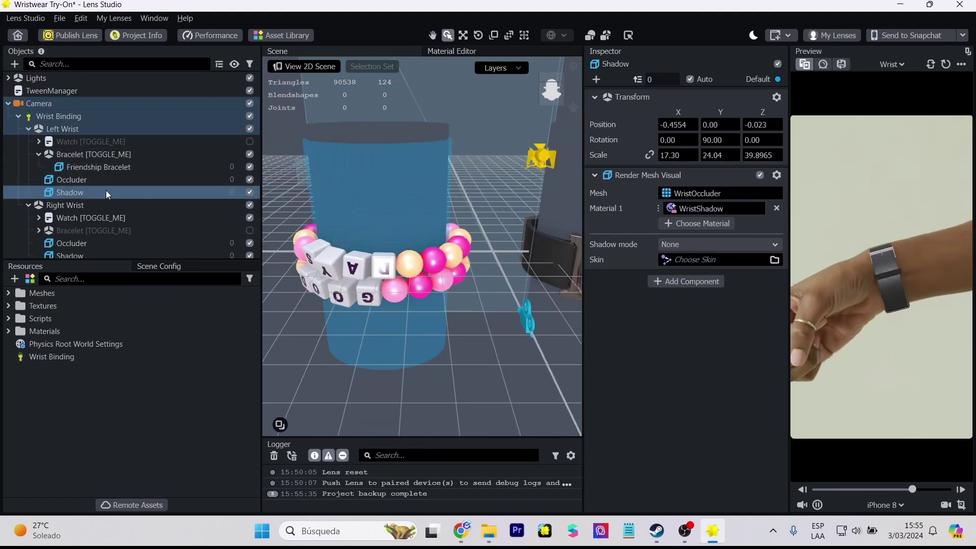
pyautogui.keyDown('shift'); pyautogui.click(108, 180); pyautogui.keyUp('shift')
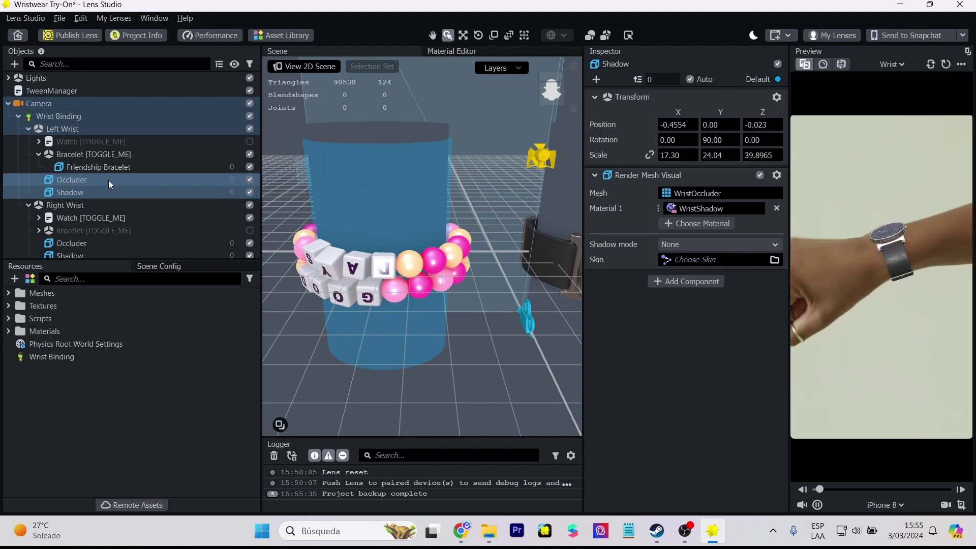
pyautogui.keyDown('ctrl'); pyautogui.click(108, 180); pyautogui.keyUp('ctrl')
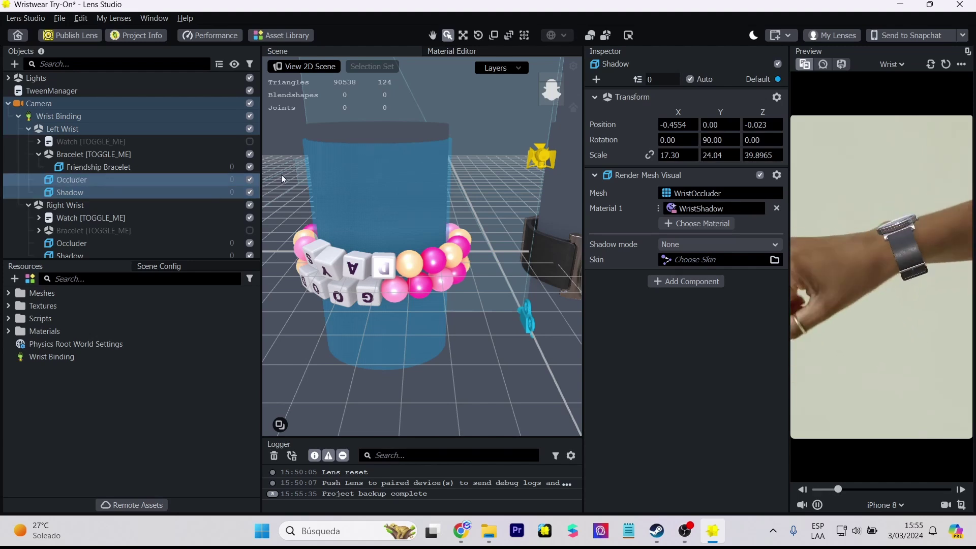
# - Toggle the Left Wrist Shadow's Render Mesh Visual off and back on to compare its effect
pyautogui.click(760, 175)
pyautogui.click(760, 176)
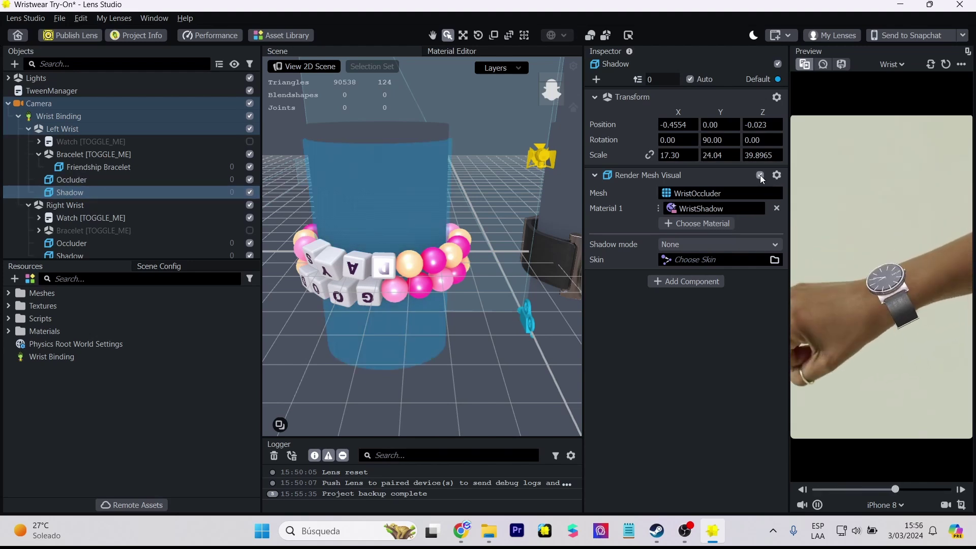
pyautogui.click(760, 174)
pyautogui.click(760, 174)
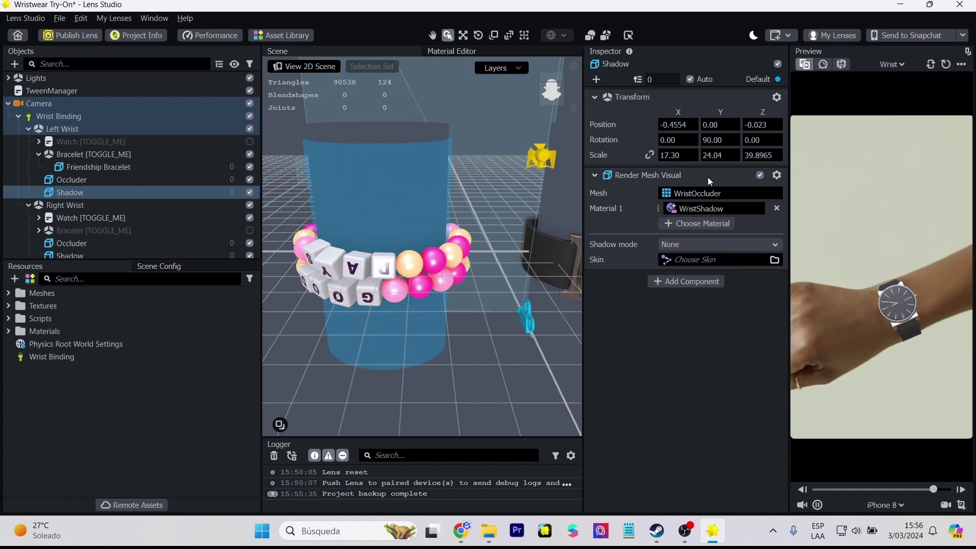
# - Frame the Right Wrist watch in the scene, expand its parts and inspect the Chrome mesh
pyautogui.scroll(-1, 129, 191)
pyautogui.click(124, 182)
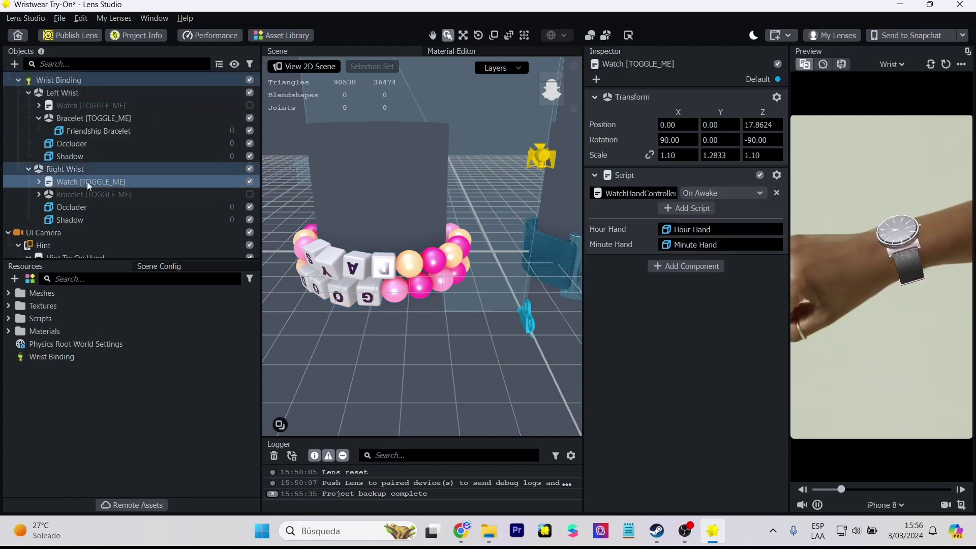
pyautogui.press('f')
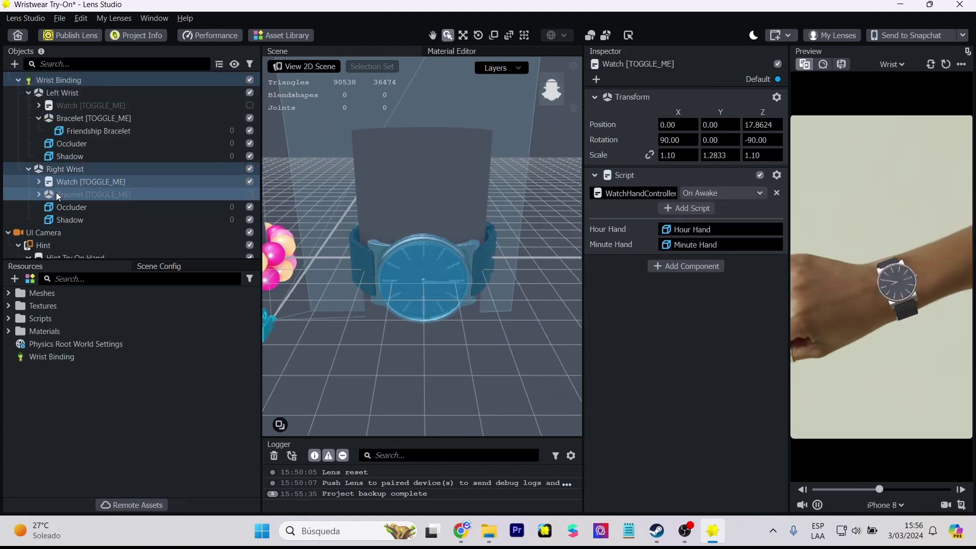
pyautogui.click(39, 182)
pyautogui.click(91, 196)
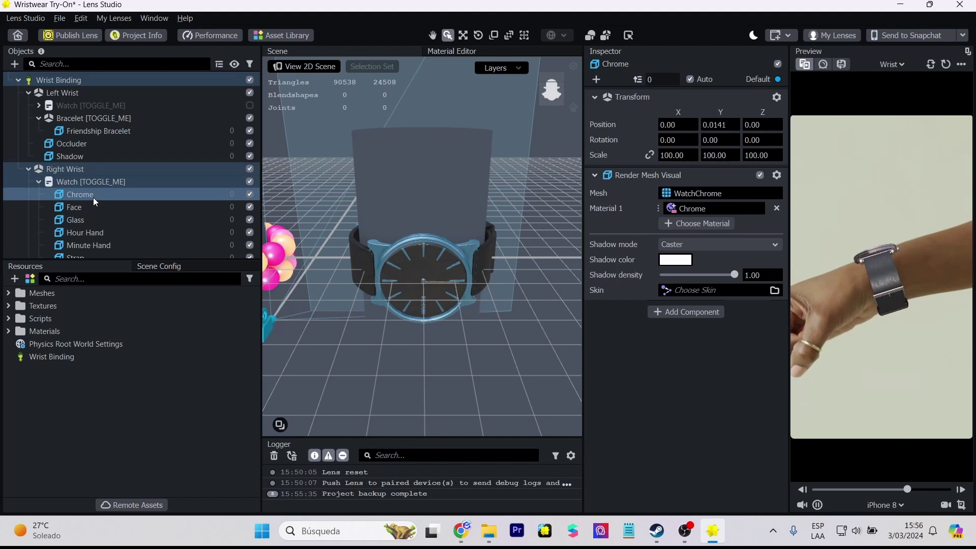
# - Toggle the visibility of the watch's Chrome, Face, Glass, Hour Hand, Minute Hand and Strap to identify each part
pyautogui.click(249, 193)
pyautogui.click(248, 193)
pyautogui.click(250, 206)
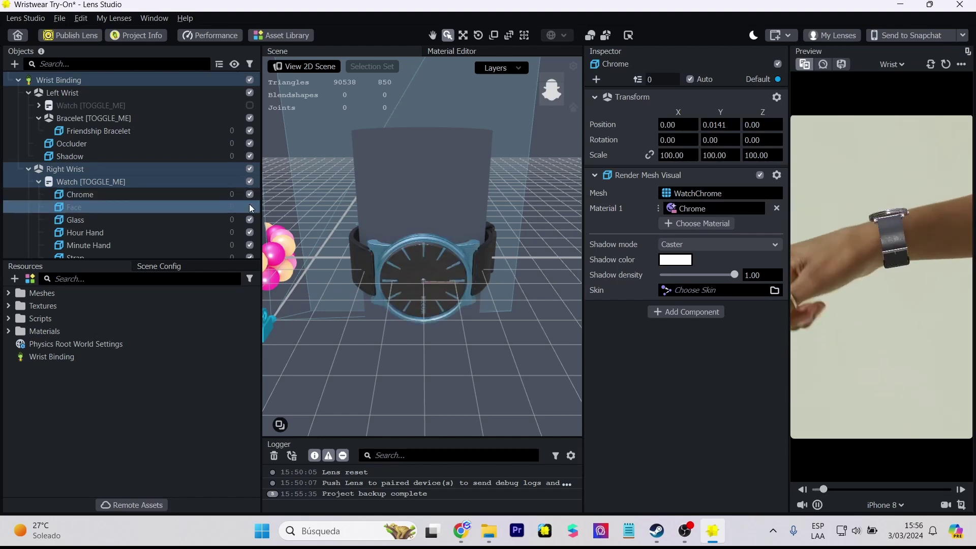
pyautogui.click(249, 206)
pyautogui.click(250, 218)
pyautogui.click(250, 218)
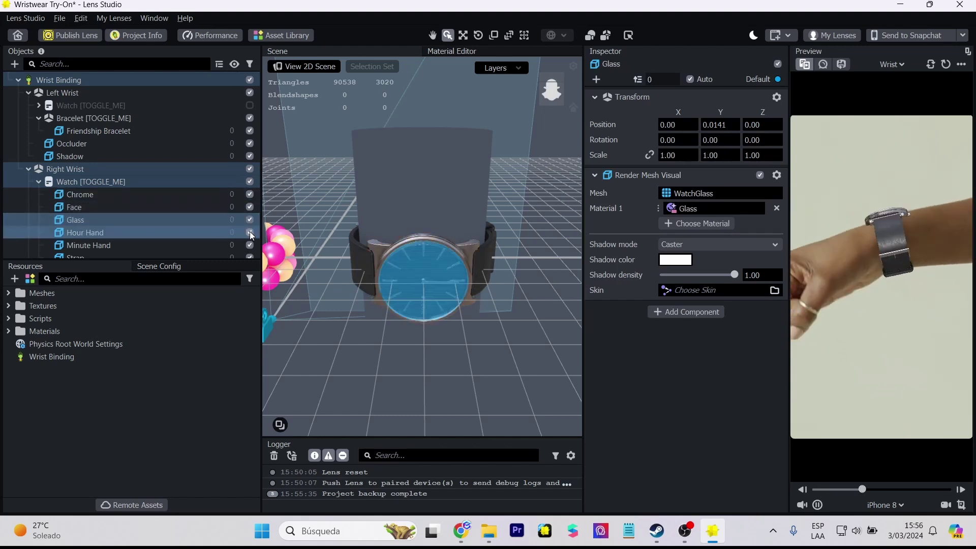
pyautogui.click(249, 231)
pyautogui.doubleClick(249, 232)
pyautogui.click(234, 224)
pyautogui.click(249, 233)
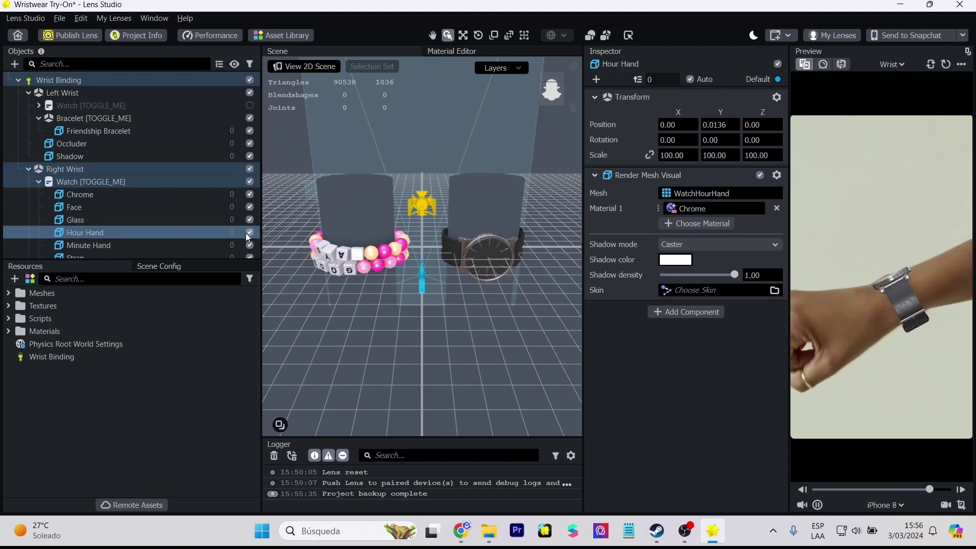
pyautogui.scroll(-3, 249, 226)
pyautogui.click(248, 173)
pyautogui.click(249, 185)
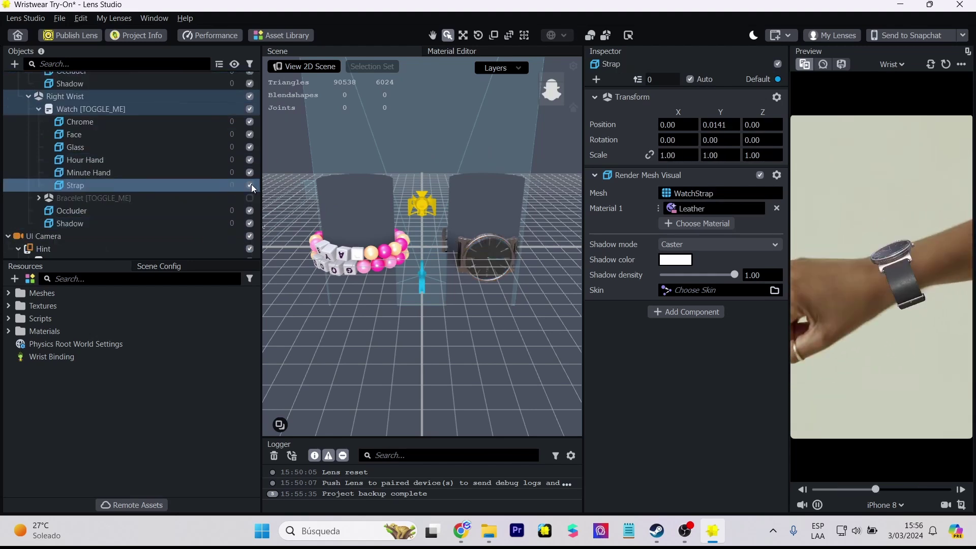
# - Inspect the Right Wrist watch's hand controller script with its hour and minute hand inputs, and select the Left Wrist bracelet
pyautogui.scroll(2, 456, 304)
pyautogui.scroll(2, 131, 143)
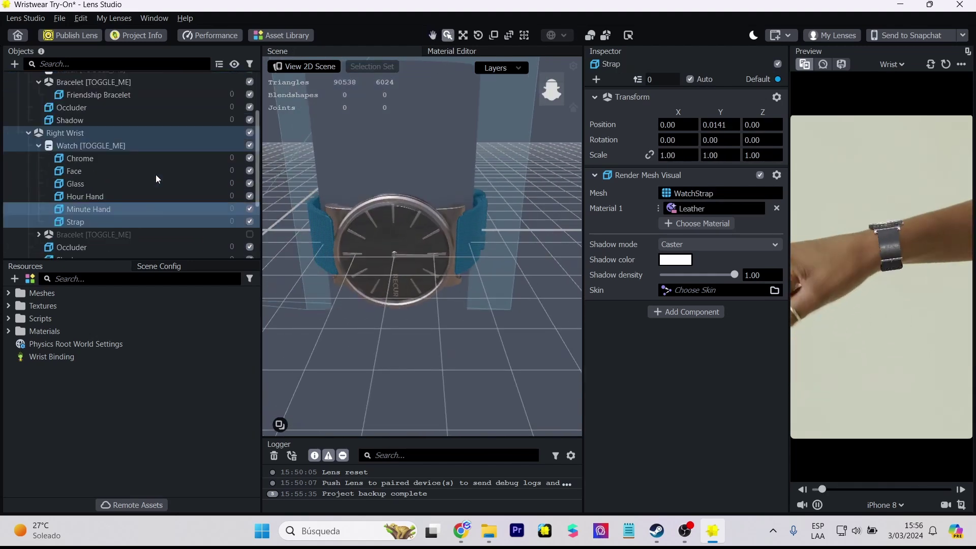
pyautogui.click(113, 149)
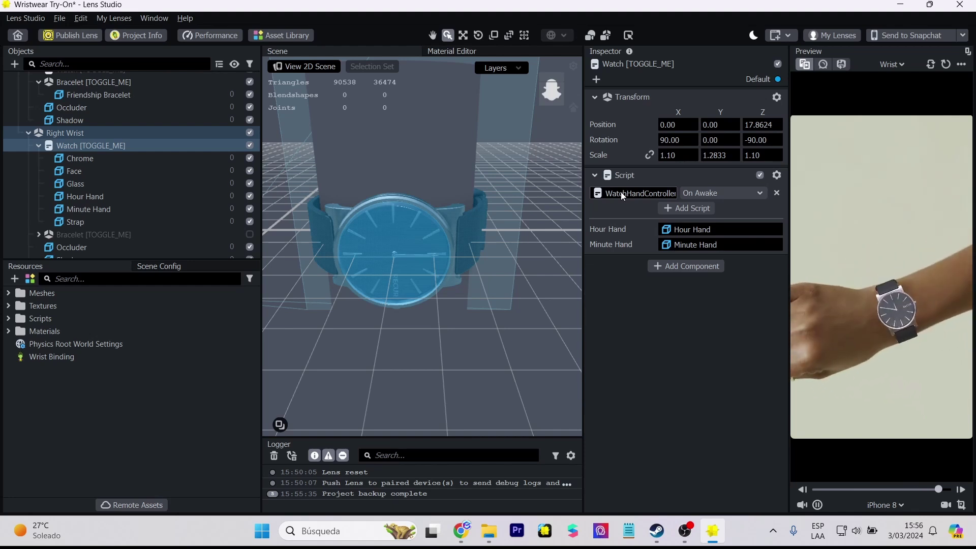
pyautogui.scroll(-2, 132, 195)
pyautogui.scroll(2, 132, 195)
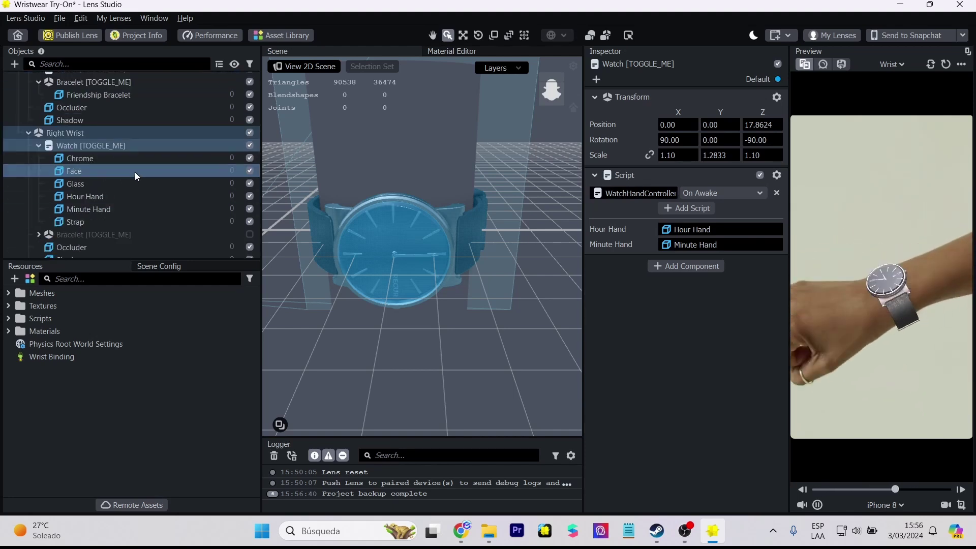
pyautogui.scroll(3, 147, 162)
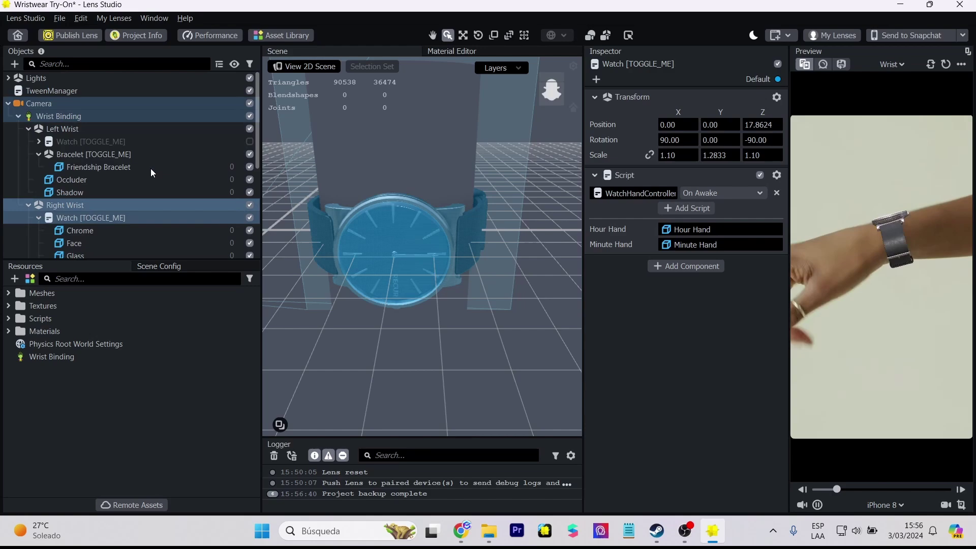
pyautogui.click(114, 154)
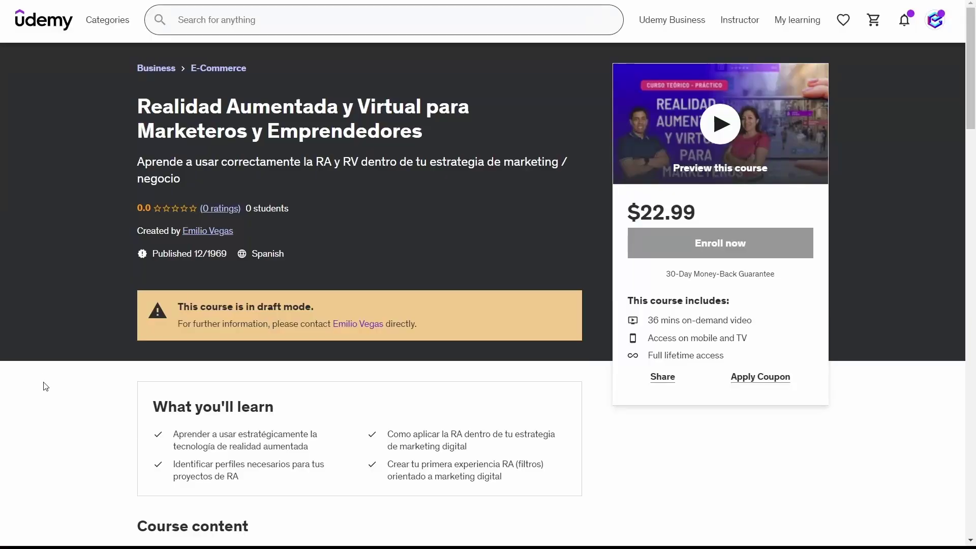
# - Look through the Udemy augmented and virtual reality course page, covering its content outline, requirements, description and target audience
pyautogui.scroll(-8, 44, 387)
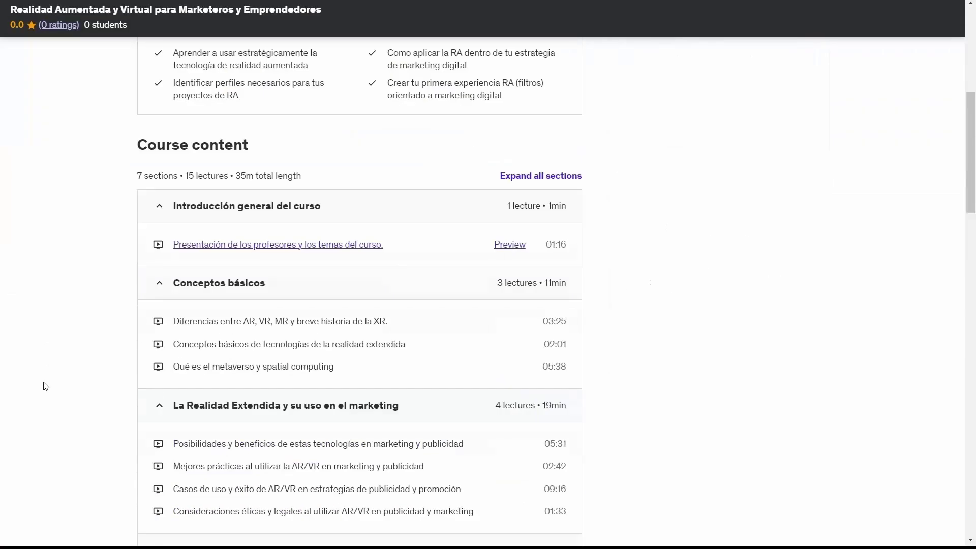
pyautogui.scroll(-4, 45, 386)
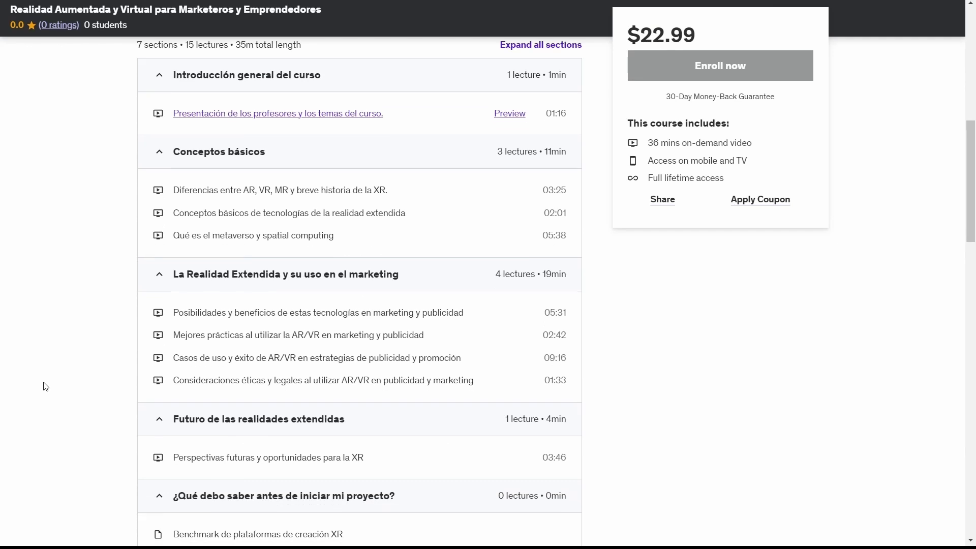
pyautogui.scroll(-5, 45, 386)
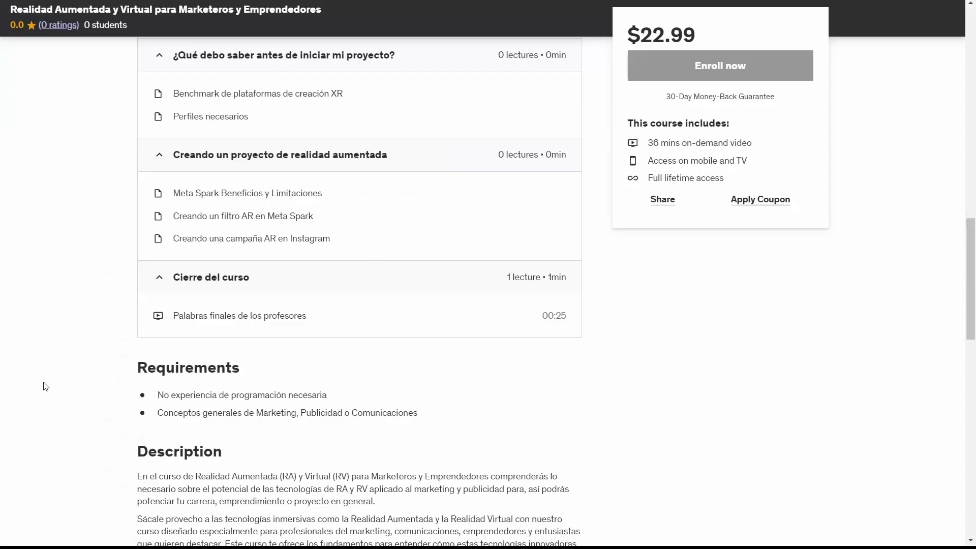
pyautogui.scroll(-3, 43, 387)
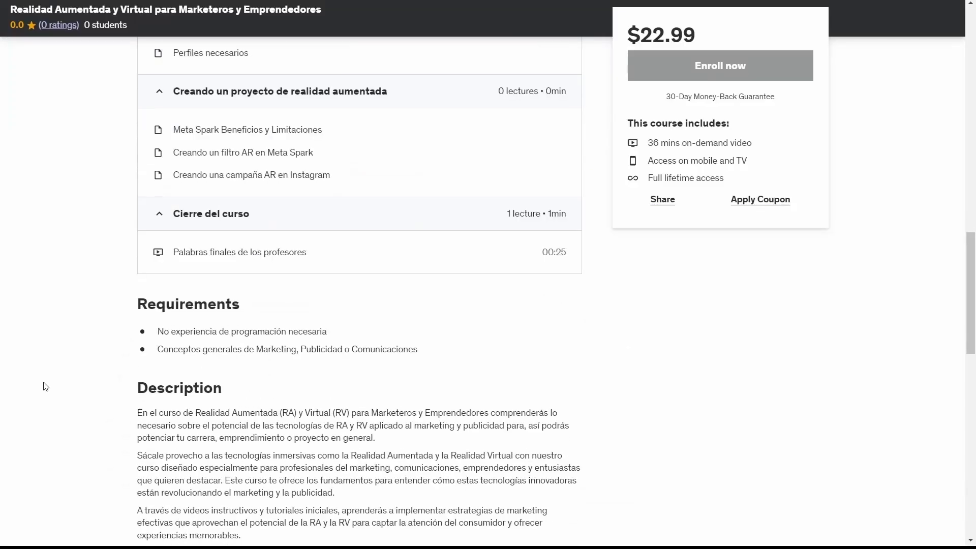
pyautogui.scroll(-7, 43, 386)
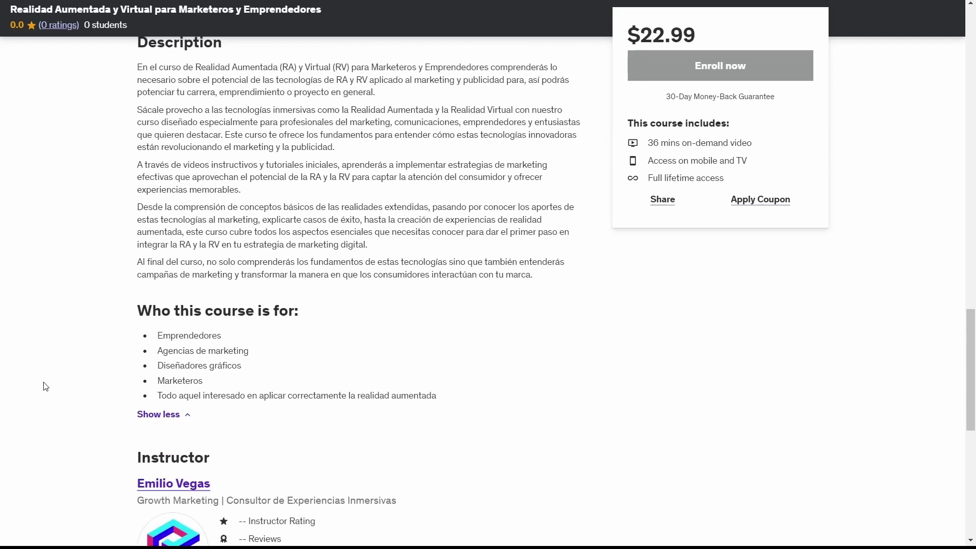
pyautogui.scroll(-1, 45, 387)
pyautogui.scroll(12, 46, 386)
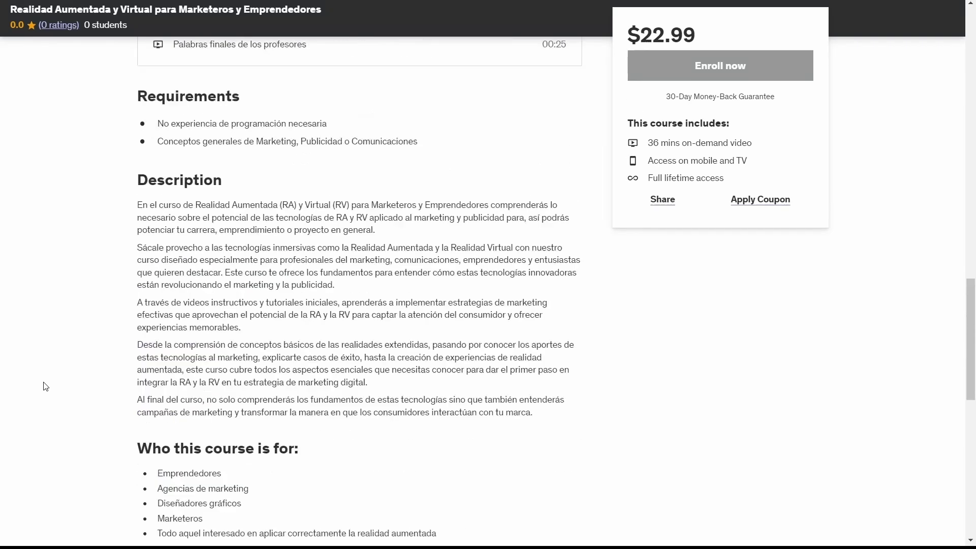
pyautogui.scroll(15, 45, 386)
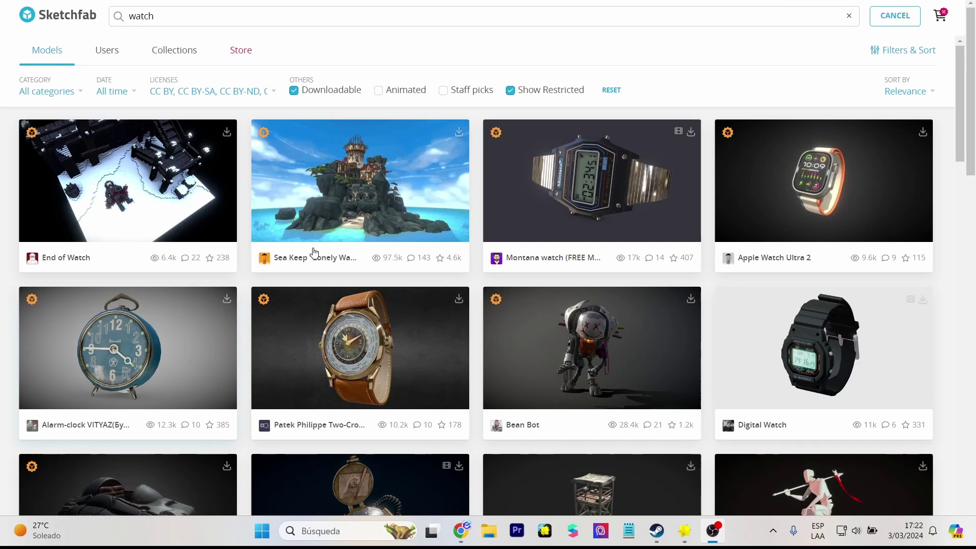
# - Preview the Montana watch model on Sketchfab, close it, and browse the remaining "watch" results
pyautogui.click(612, 190)
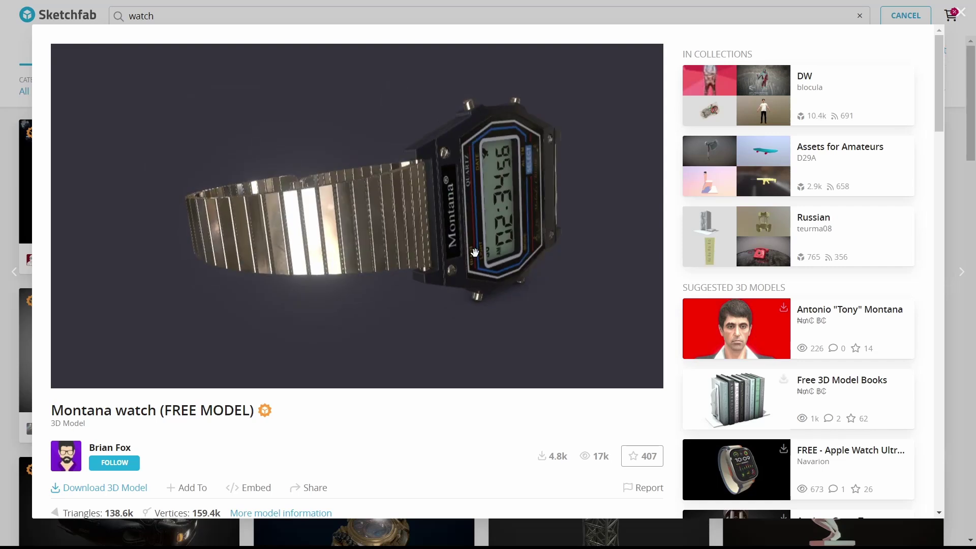
pyautogui.click(952, 227)
pyautogui.scroll(-15, 946, 226)
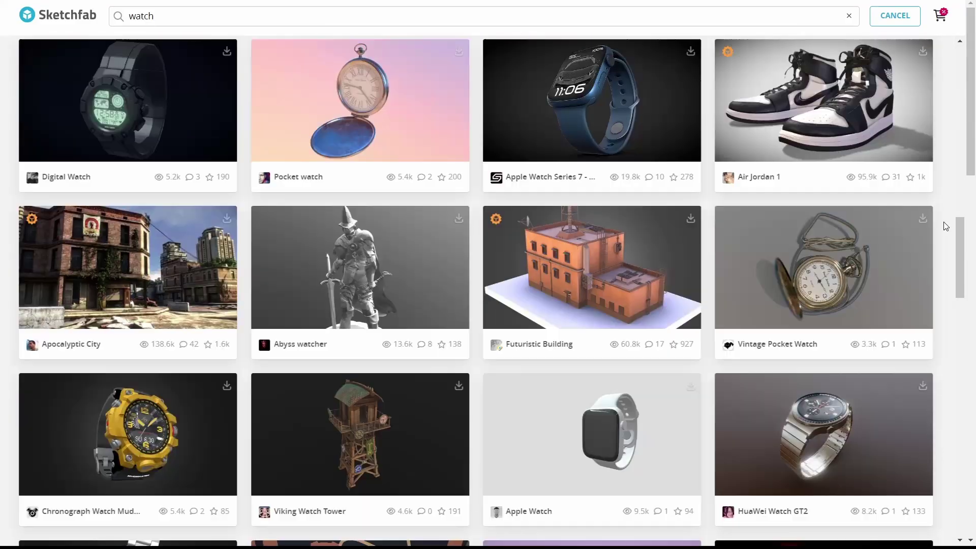
pyautogui.scroll(-19, 944, 224)
pyautogui.moveTo(959, 304); pyautogui.dragTo(961, 545)
pyautogui.scroll(-7, 963, 119)
pyautogui.scroll(-20, 937, 494)
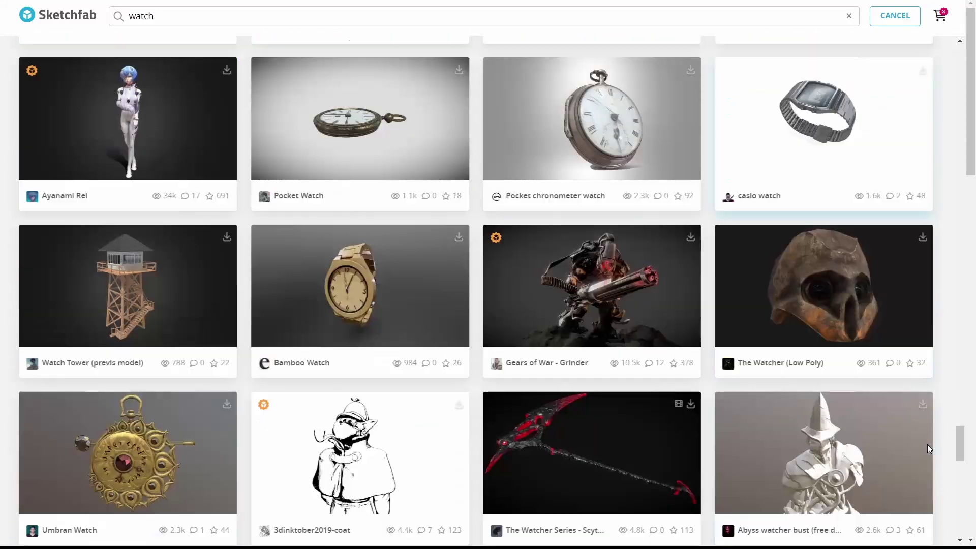
pyautogui.moveTo(960, 447); pyautogui.dragTo(975, 130)
# - Open the Digital Watch model and download its GLB version with 1k textures
pyautogui.click(880, 252)
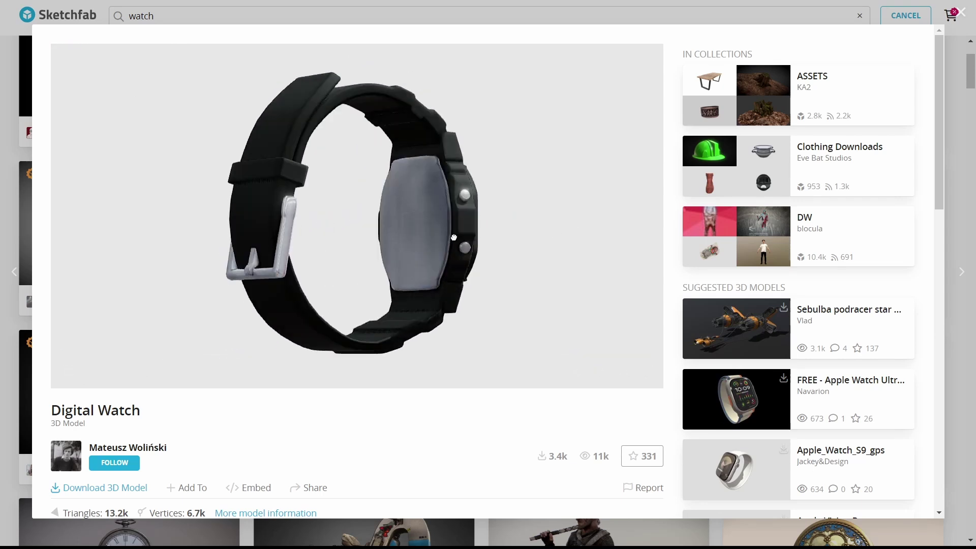
pyautogui.click(126, 489)
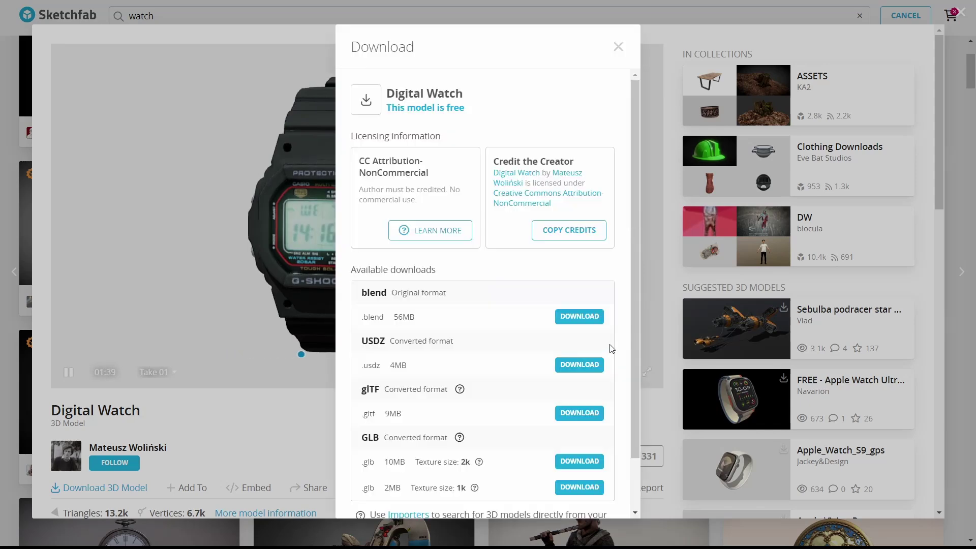
pyautogui.scroll(-2, 529, 387)
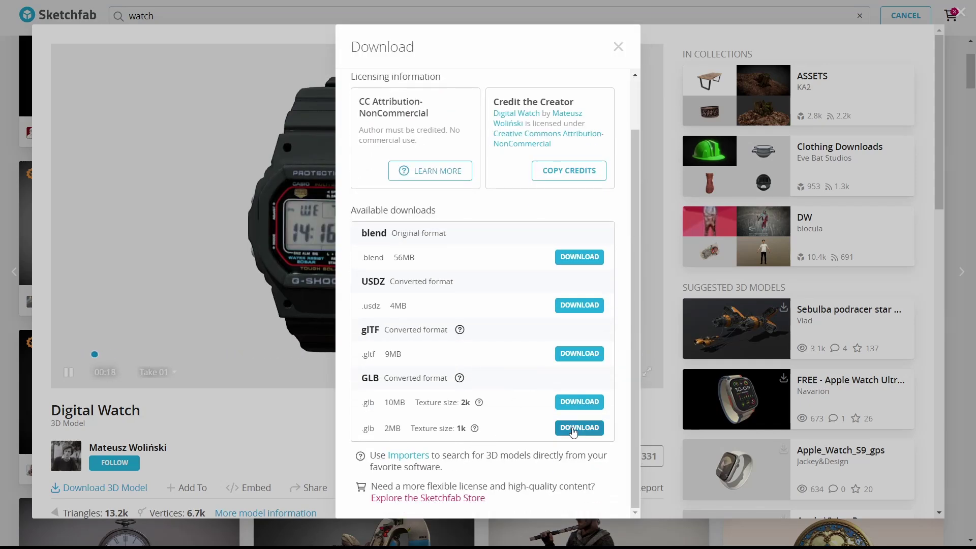
pyautogui.click(574, 429)
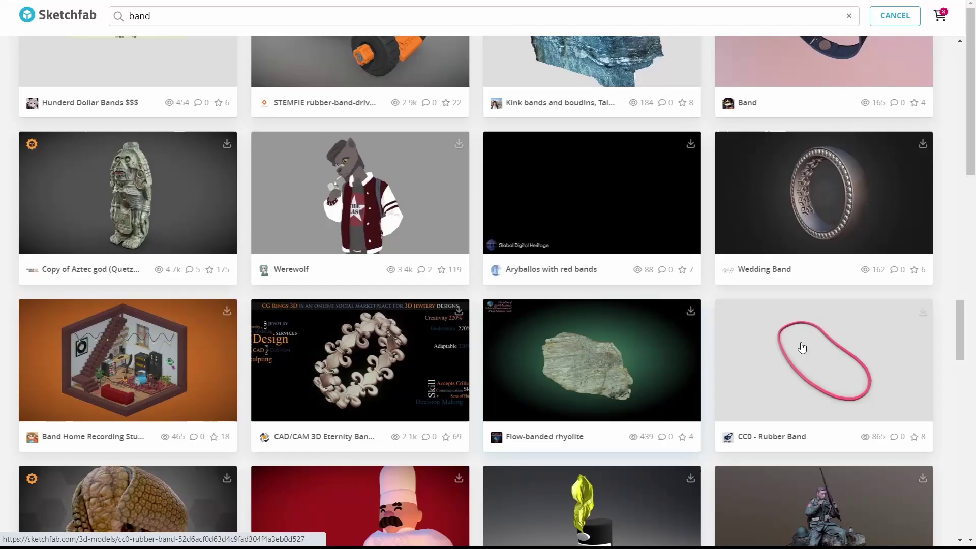
# - Find the beaded Wrist Band model among the Sketchfab results for "band" and download it in GLB format
pyautogui.scroll(-4, 802, 345)
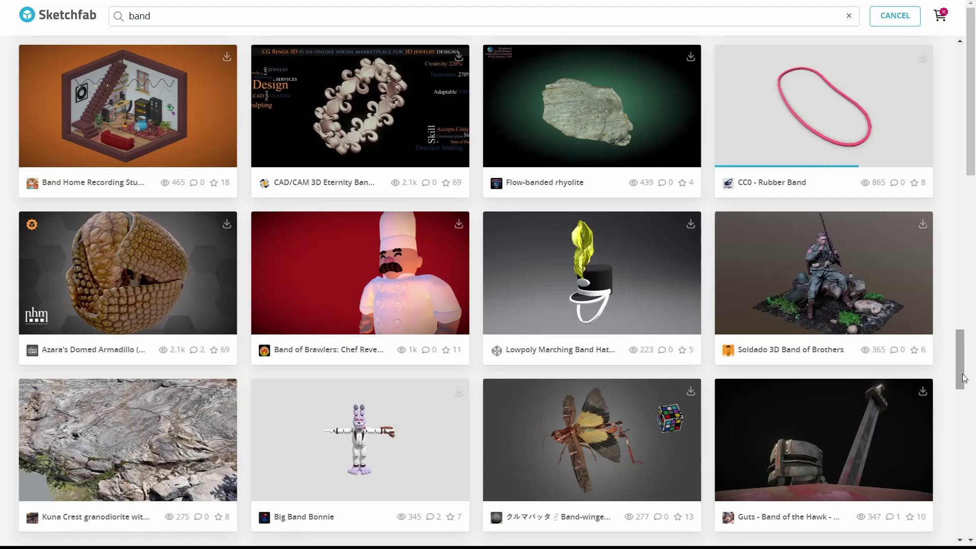
pyautogui.moveTo(964, 379); pyautogui.dragTo(926, 196)
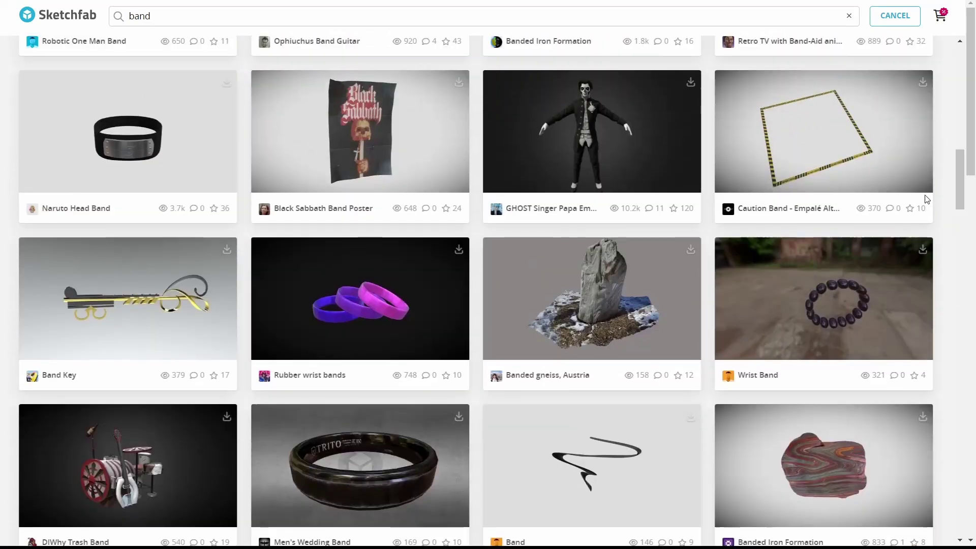
pyautogui.click(821, 275)
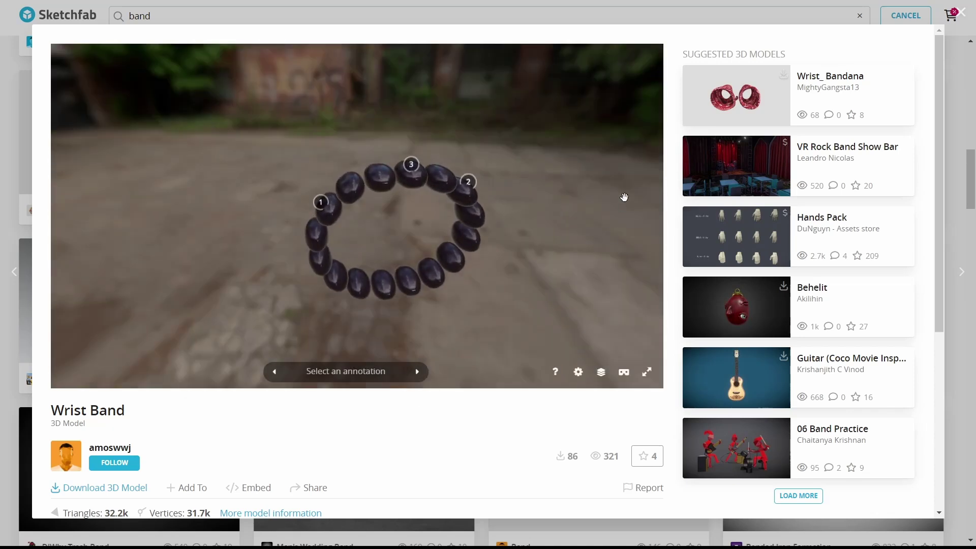
pyautogui.scroll(-3, 666, 165)
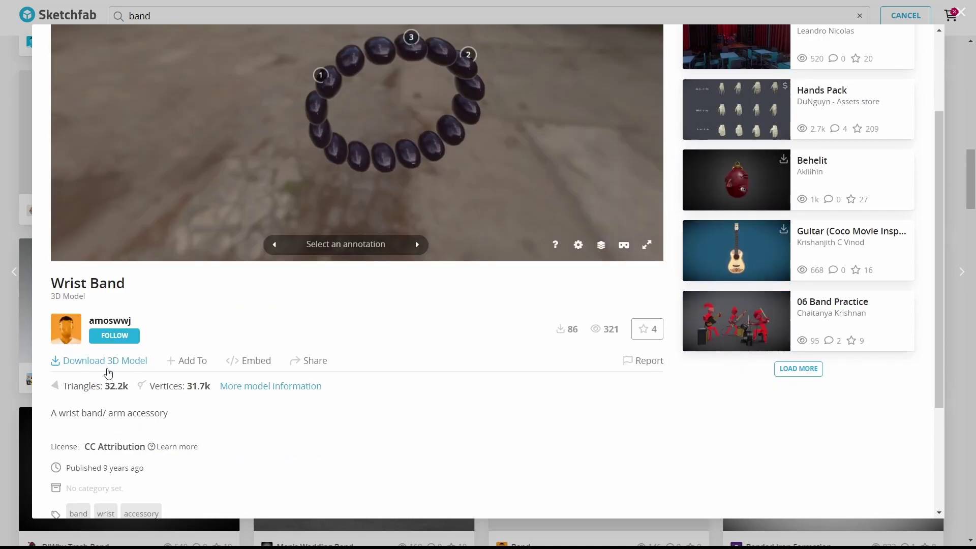
pyautogui.click(108, 362)
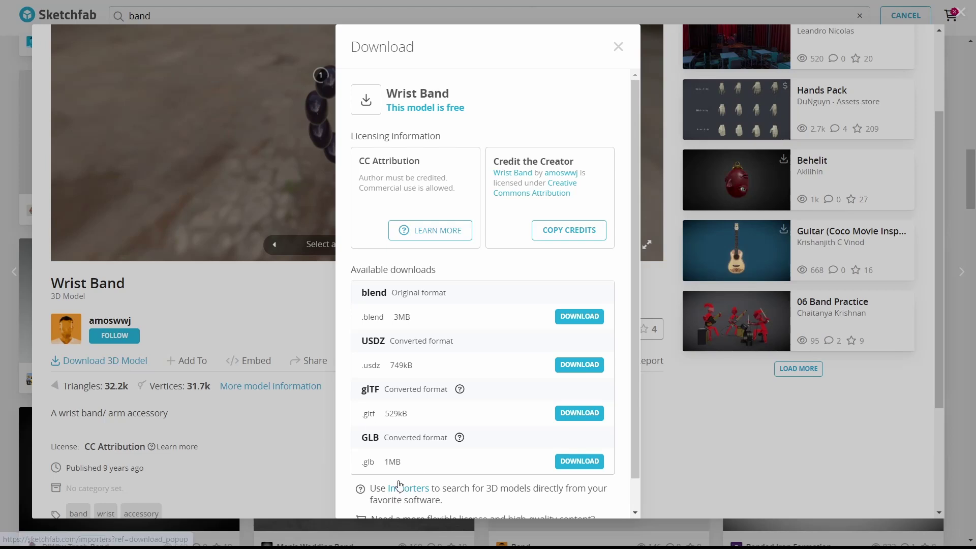
pyautogui.click(578, 465)
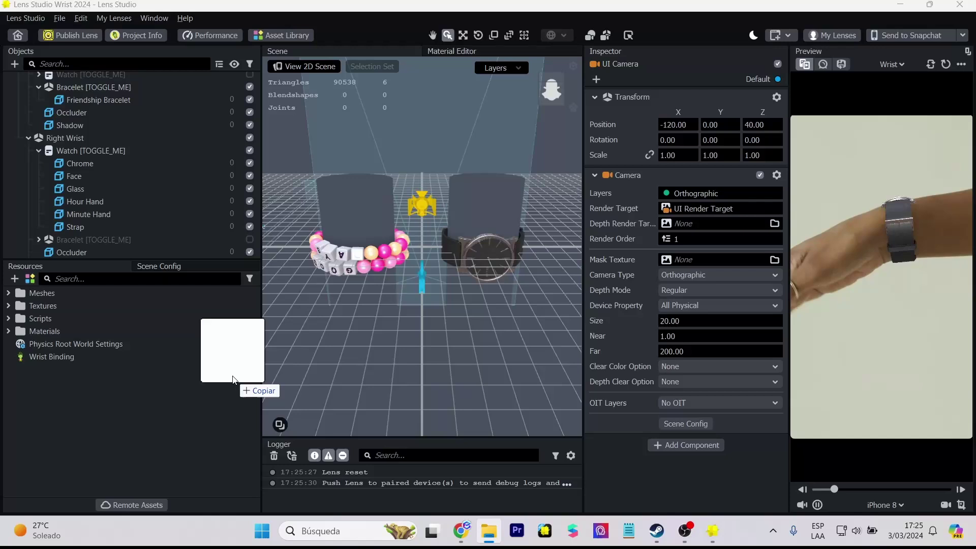
# - Import the downloaded digital_watch model into the Lens Studio project's resources
pyautogui.moveTo(239, 379); pyautogui.dragTo(212, 401)
pyautogui.click(552, 338)
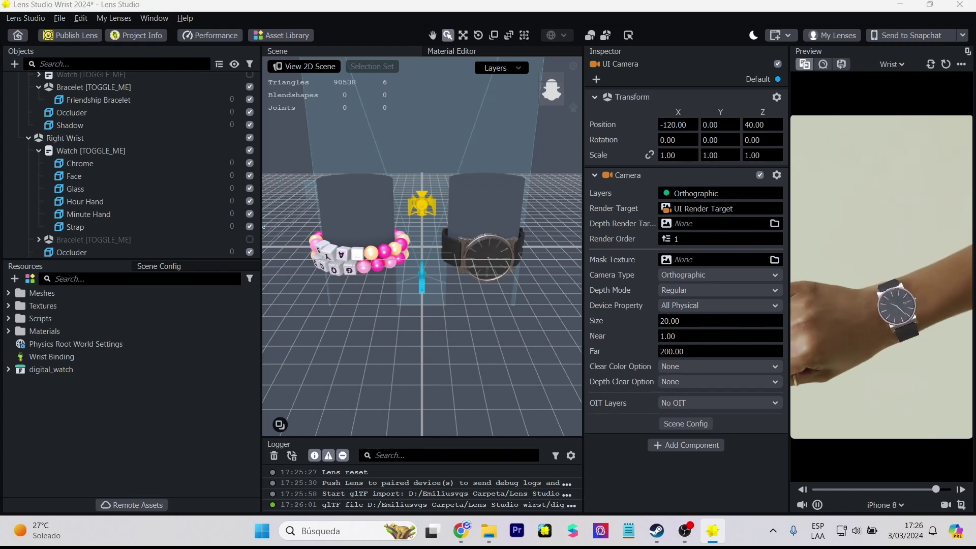
# - Import the downloaded wrist_band model into the project's resources with the default glTF import options
pyautogui.moveTo(66, 388); pyautogui.dragTo(133, 411)
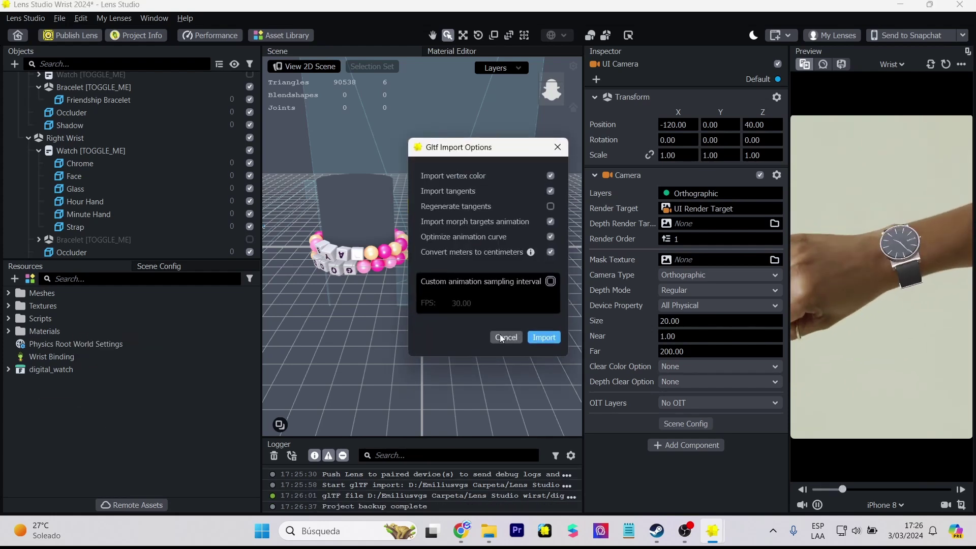
pyautogui.click(545, 338)
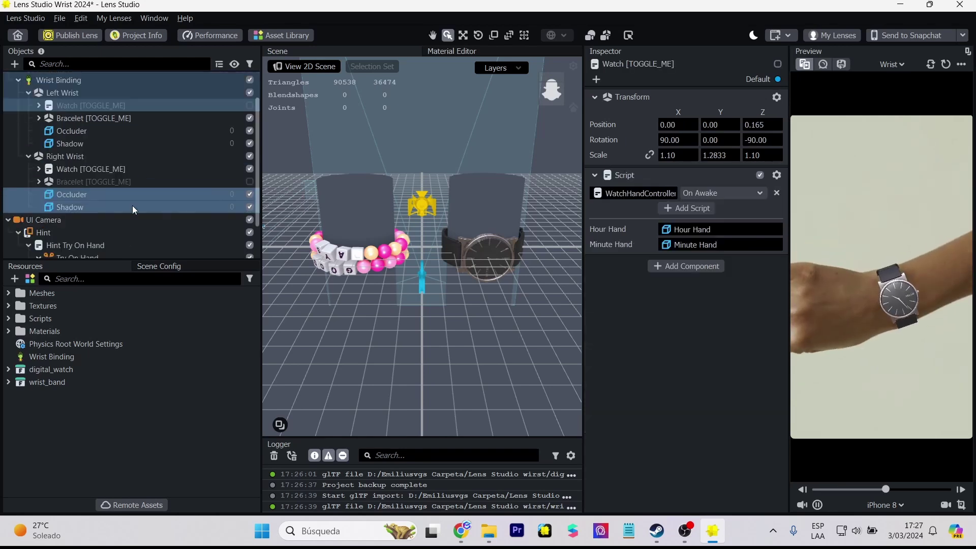
# - Place the digital_watch model under Right Wrist and scale it uniformly to 5
pyautogui.click(8, 369)
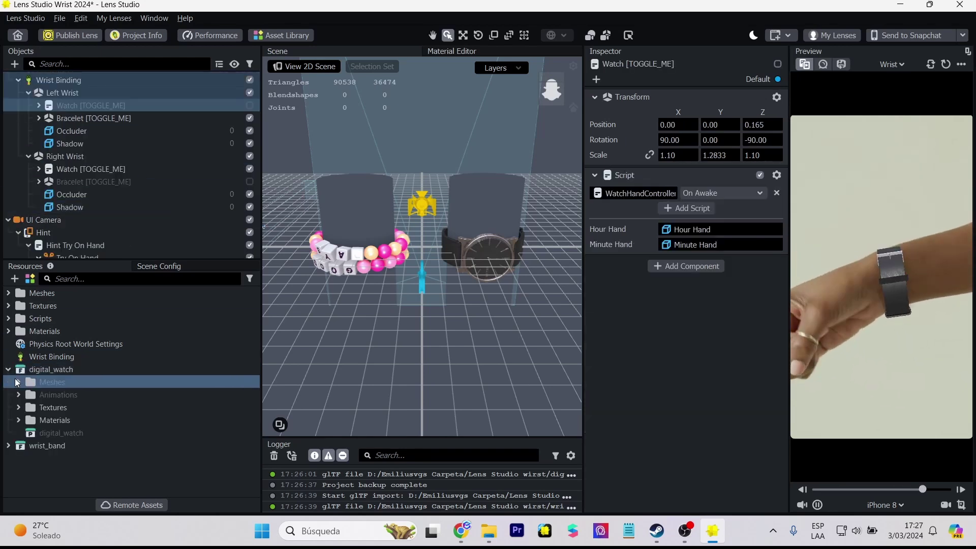
pyautogui.moveTo(60, 432); pyautogui.dragTo(118, 163)
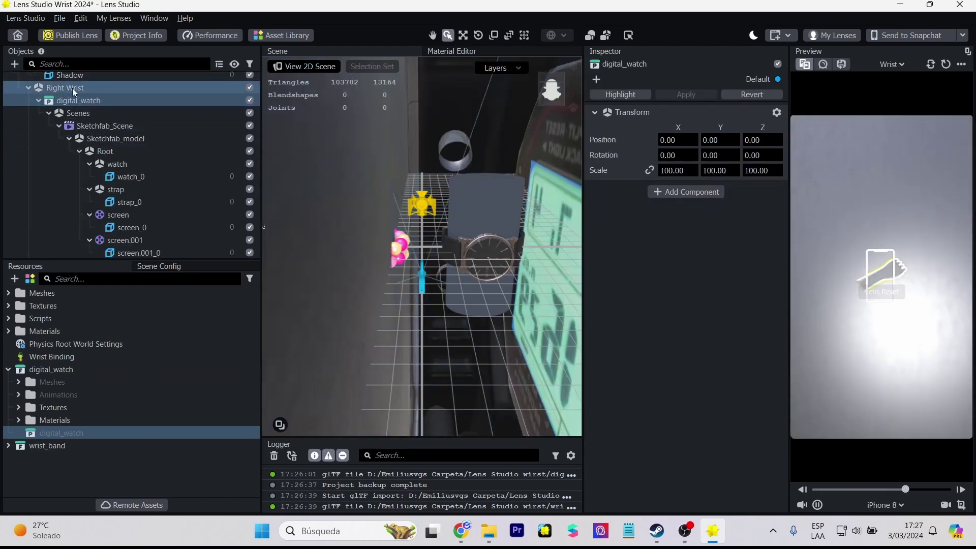
pyautogui.click(71, 87)
pyautogui.click(78, 100)
pyautogui.click(649, 170)
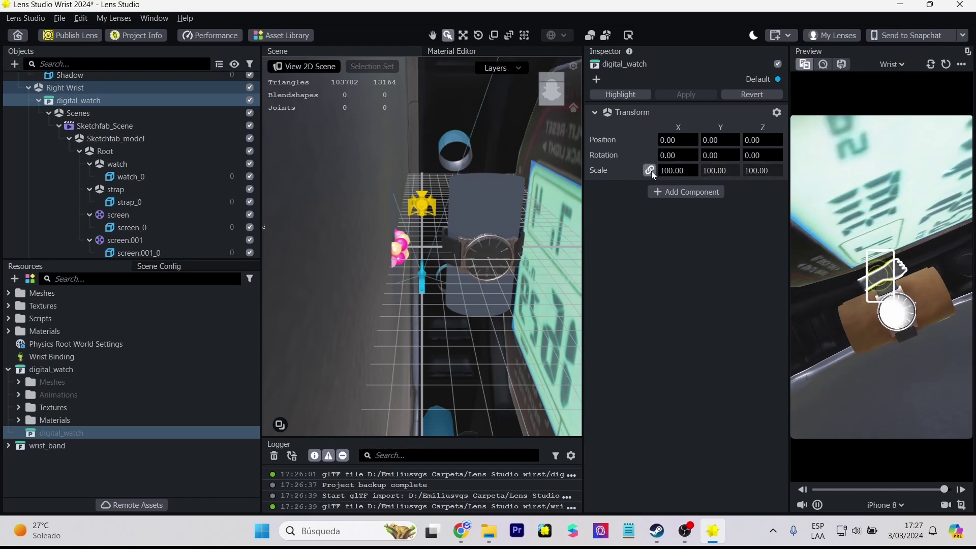
pyautogui.moveTo(685, 171); pyautogui.dragTo(618, 161)
pyautogui.write('20')
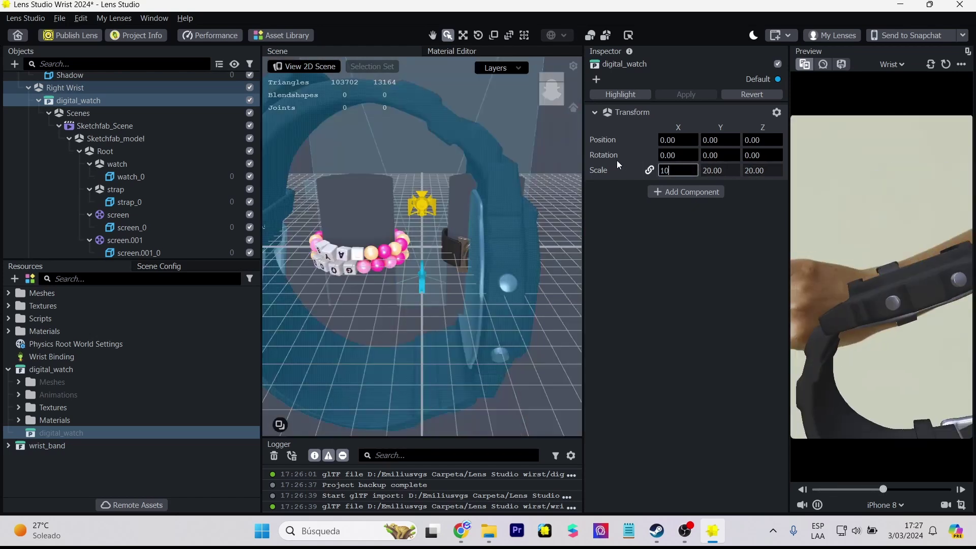
pyautogui.press('Return')
pyautogui.write('5')
pyautogui.press('Return')
# - Try rotating the digital_watch freehand, and reset its X, Y and Z rotation to 0
pyautogui.click(478, 36)
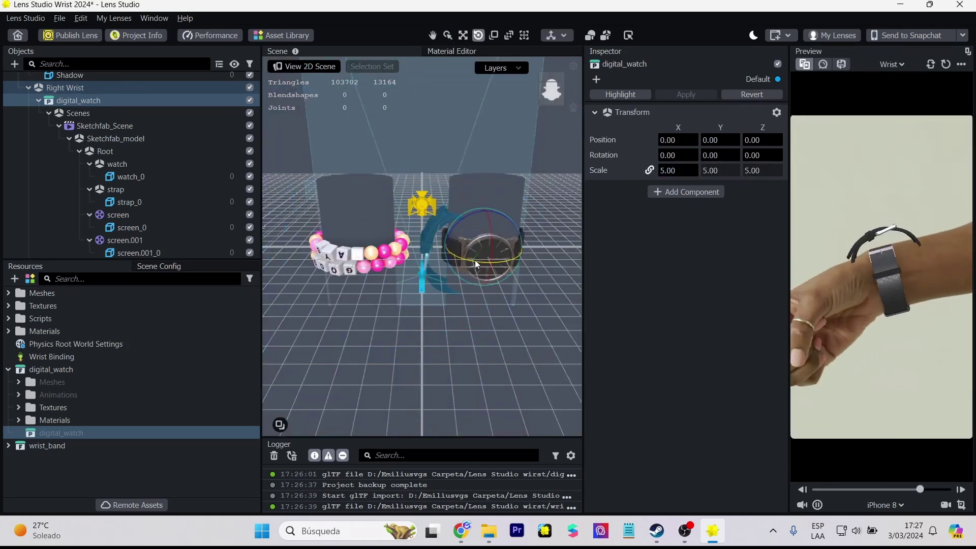
pyautogui.moveTo(476, 262); pyautogui.dragTo(494, 247)
pyautogui.tripleClick(723, 155)
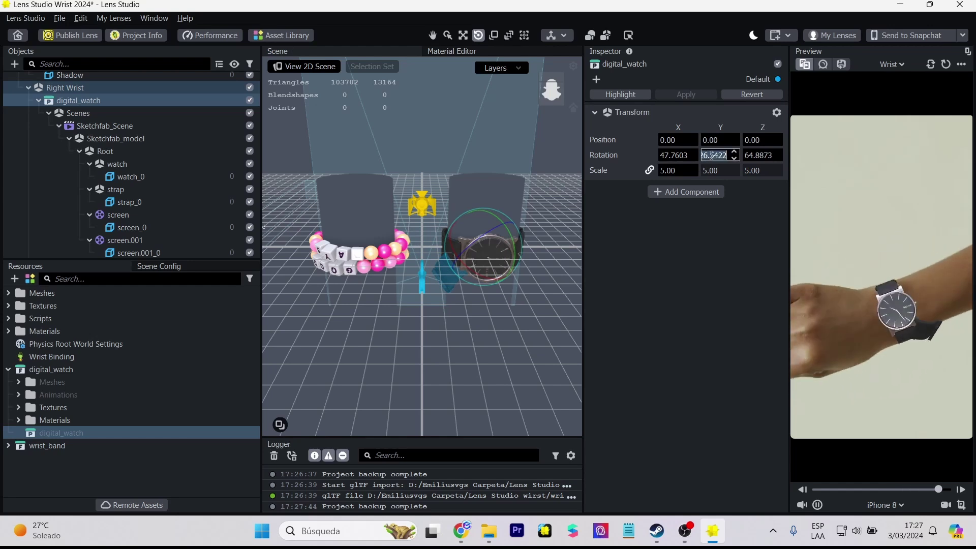
pyautogui.write('0')
pyautogui.doubleClick(682, 153)
pyautogui.click(682, 153)
pyautogui.write('0')
pyautogui.press('Return')
pyautogui.scroll(5, 523, 303)
pyautogui.moveTo(523, 303); pyautogui.dragTo(406, 248, button='middle')
pyautogui.tripleClick(760, 155)
pyautogui.write('0')
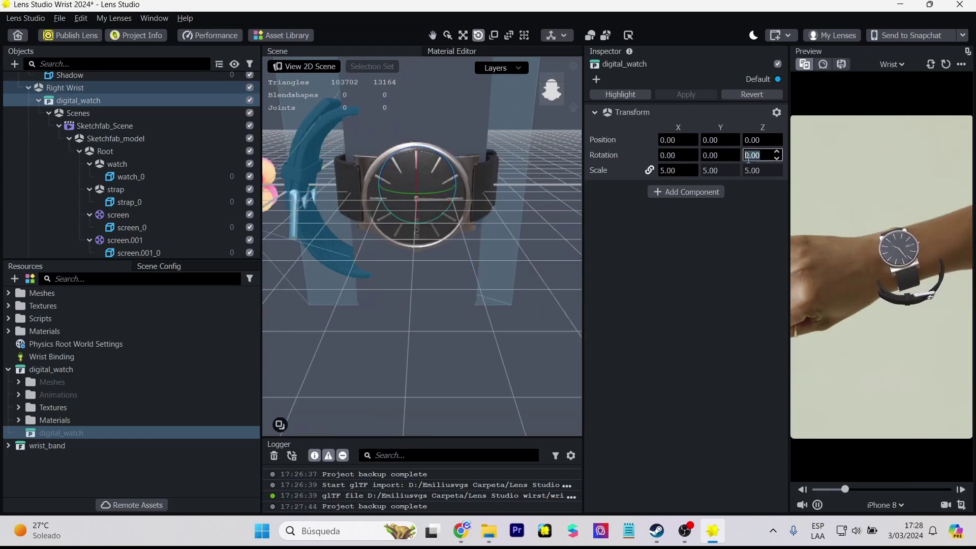
# - Try a Y rotation of 90 for the digital_watch, and set it to -100 instead
pyautogui.moveTo(438, 196); pyautogui.dragTo(379, 198)
pyautogui.tripleClick(725, 157)
pyautogui.write('90')
pyautogui.press('Return')
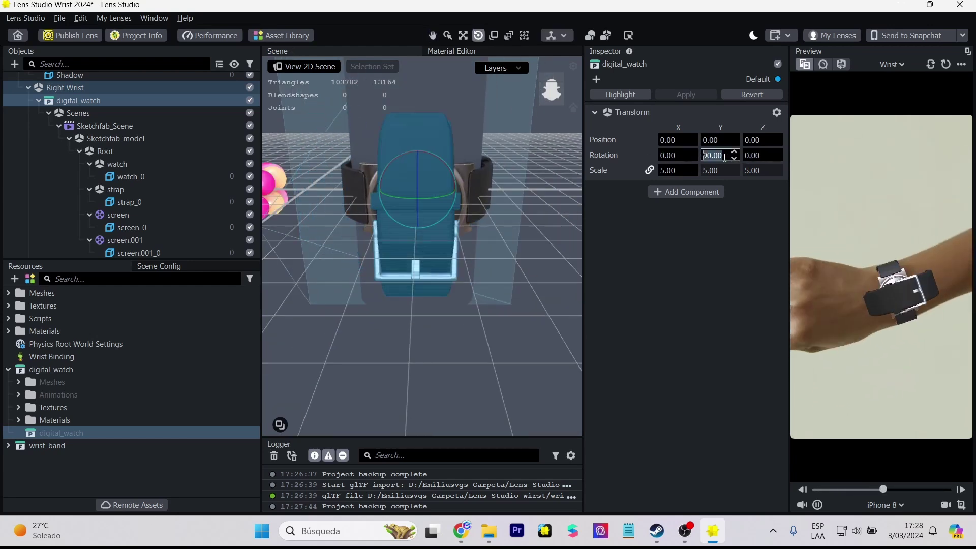
pyautogui.write('-100')
pyautogui.press('Return')
# - Adjust the digital_watch's rotation freehand and move it onto the right wrist at about X -1.37, Z 15.92
pyautogui.moveTo(426, 203)
pyautogui.mouseDown()
pyautogui.moveTo(374, 206)
pyautogui.moveTo(416, 221)
pyautogui.moveTo(434, 202)
pyautogui.moveTo(404, 203)
pyautogui.moveTo(439, 194)
pyautogui.mouseUp()
pyautogui.press('w')
pyautogui.scroll(1, 415, 218)
pyautogui.press('e')
pyautogui.press('w')
pyautogui.moveTo(472, 224); pyautogui.dragTo(358, 251, button='right')
pyautogui.moveTo(329, 206); pyautogui.dragTo(349, 200)
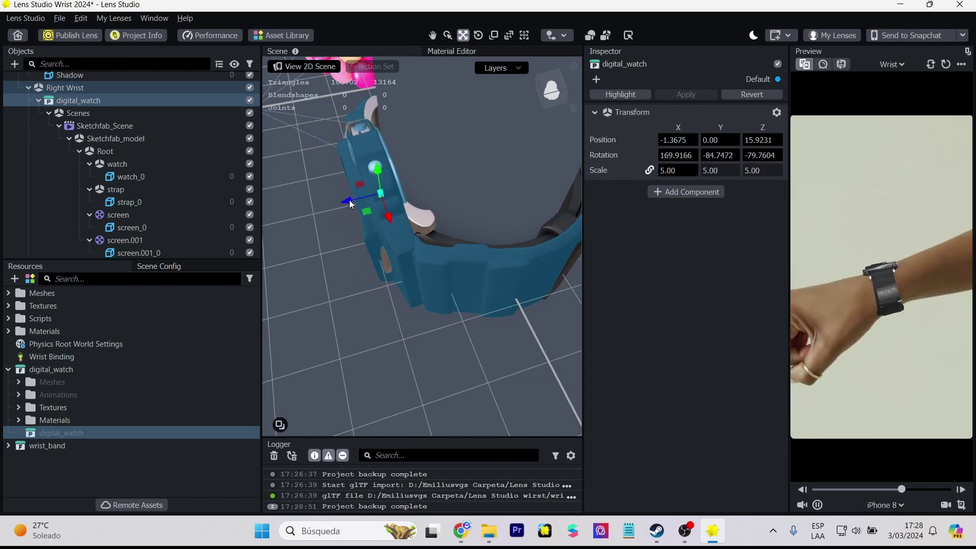
# - Hide the template's Watch [TOGGLE_ME] object under Right Wrist
pyautogui.click(39, 100)
pyautogui.click(249, 125)
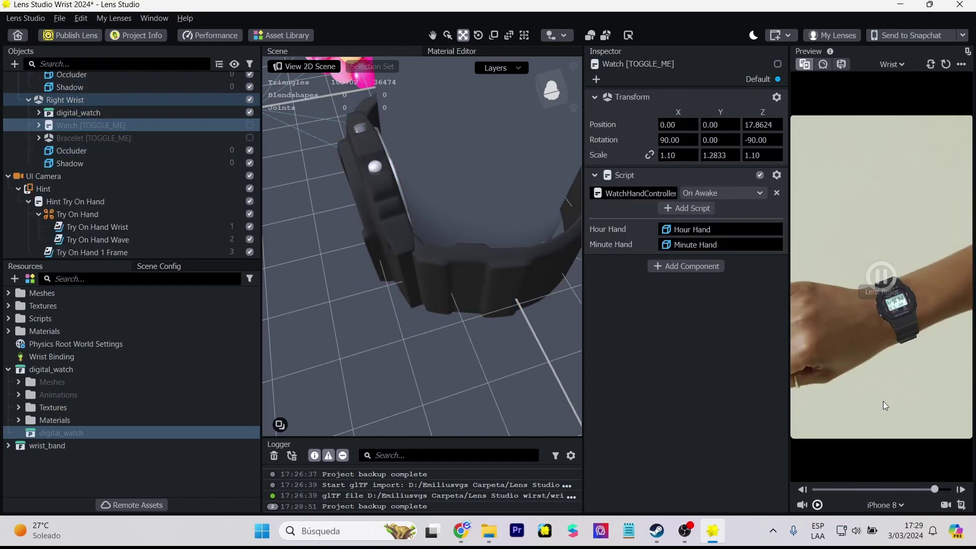
# - Try entering a new Y rotation for the digital_watch and undo it
pyautogui.click(78, 112)
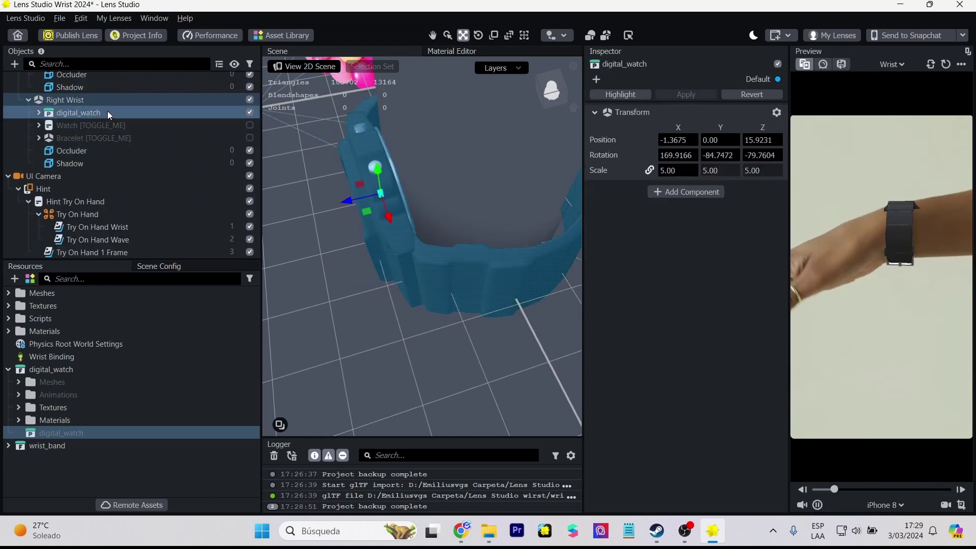
pyautogui.click(707, 155)
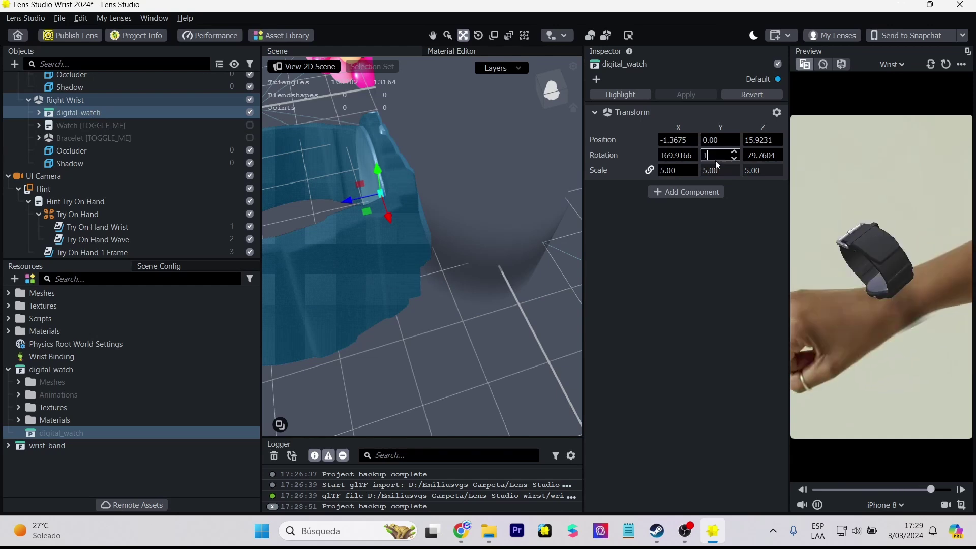
pyautogui.hotkey('ctrl', 'z')
pyautogui.hotkey('ctrl', 'z')
# - Turn the digital_watch freehand to an X rotation of about -10.8, undoing the unsuitable turns
pyautogui.moveTo(455, 221); pyautogui.dragTo(509, 167, button='right')
pyautogui.click(476, 38)
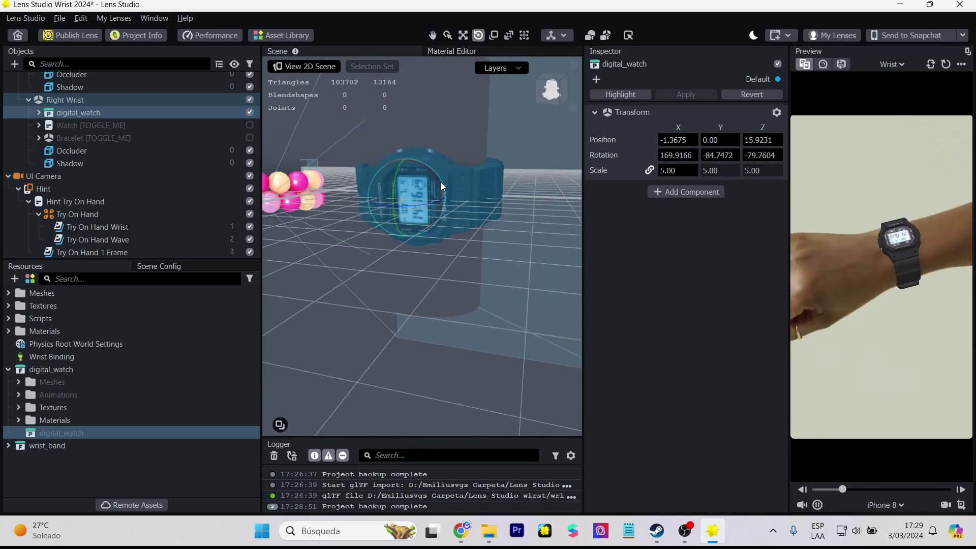
pyautogui.click(441, 182)
pyautogui.moveTo(481, 213); pyautogui.dragTo(417, 269, button='right')
pyautogui.hotkey('ctrl', 'z')
pyautogui.moveTo(361, 325); pyautogui.dragTo(288, 285)
pyautogui.hotkey('ctrl', 'z')
pyautogui.hotkey('ctrl', 'z')
pyautogui.moveTo(397, 315); pyautogui.dragTo(449, 395, button='right')
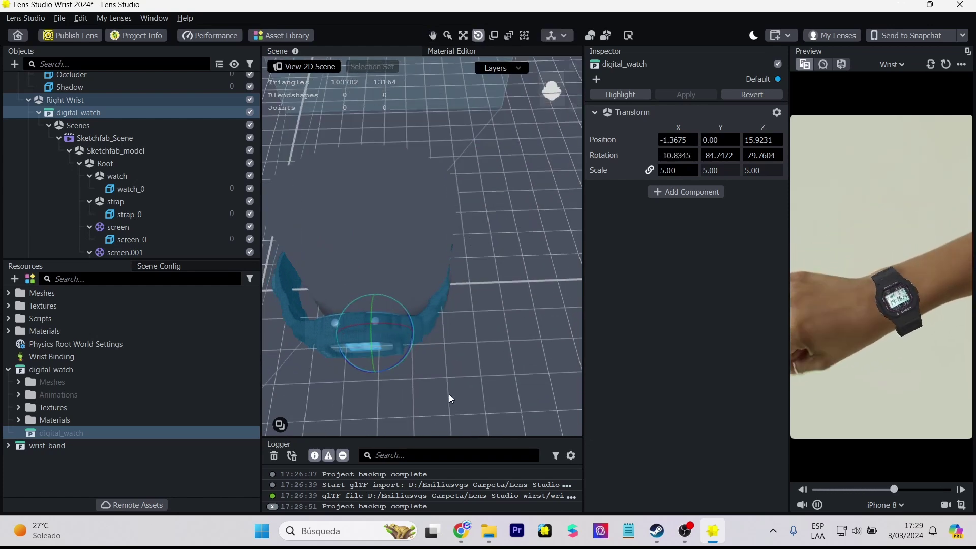
# - Move the digital_watch to about X 3.10, Z 14.93 so its strap surrounds the right wrist occluder
pyautogui.click(464, 35)
pyautogui.moveTo(406, 331); pyautogui.dragTo(418, 336)
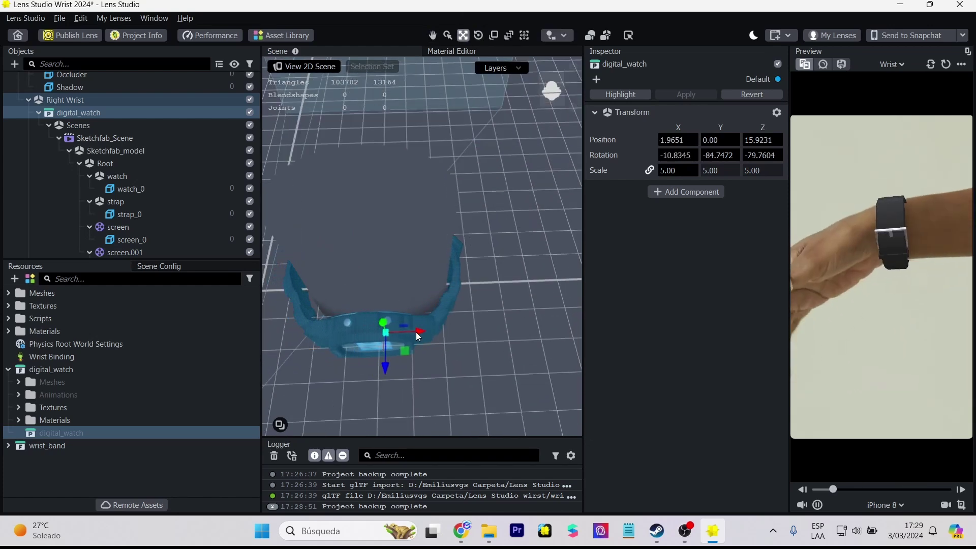
pyautogui.moveTo(386, 369); pyautogui.dragTo(387, 365)
pyautogui.moveTo(420, 334); pyautogui.dragTo(426, 330)
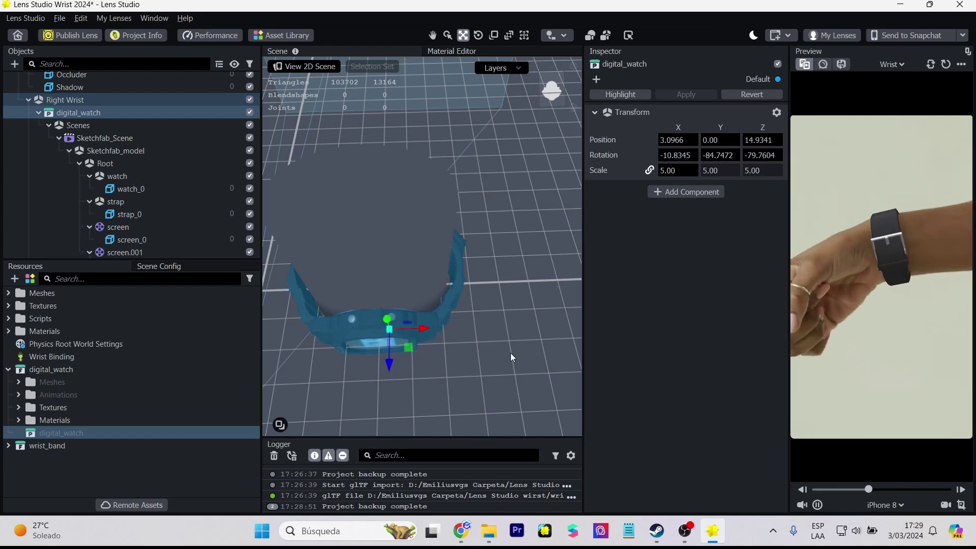
pyautogui.keyDown('alt'); pyautogui.moveTo(511, 353); pyautogui.dragTo(472, 279); pyautogui.keyUp('alt')
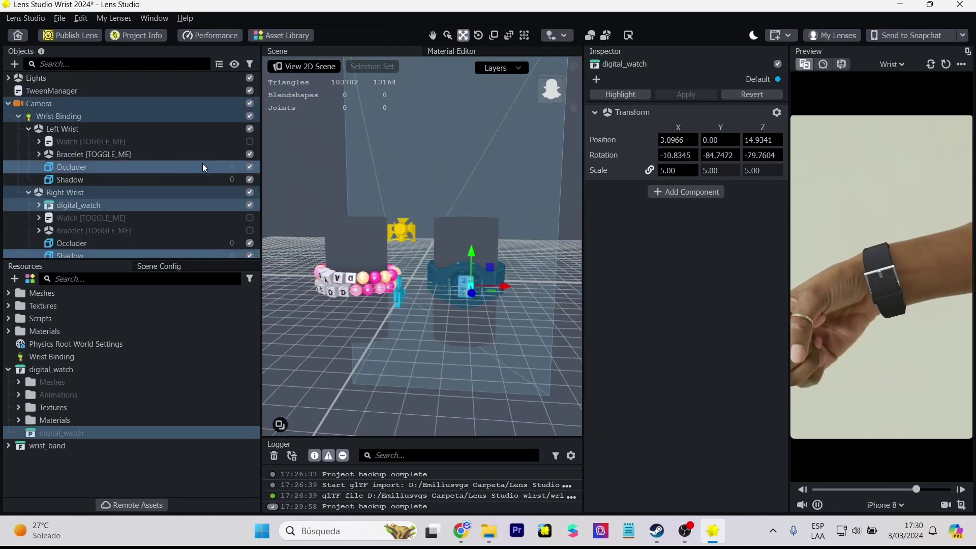
# - Place the wrist_band model under Left Wrist and scale it uniformly to 5
pyautogui.click(8, 445)
pyautogui.moveTo(41, 483); pyautogui.dragTo(80, 152)
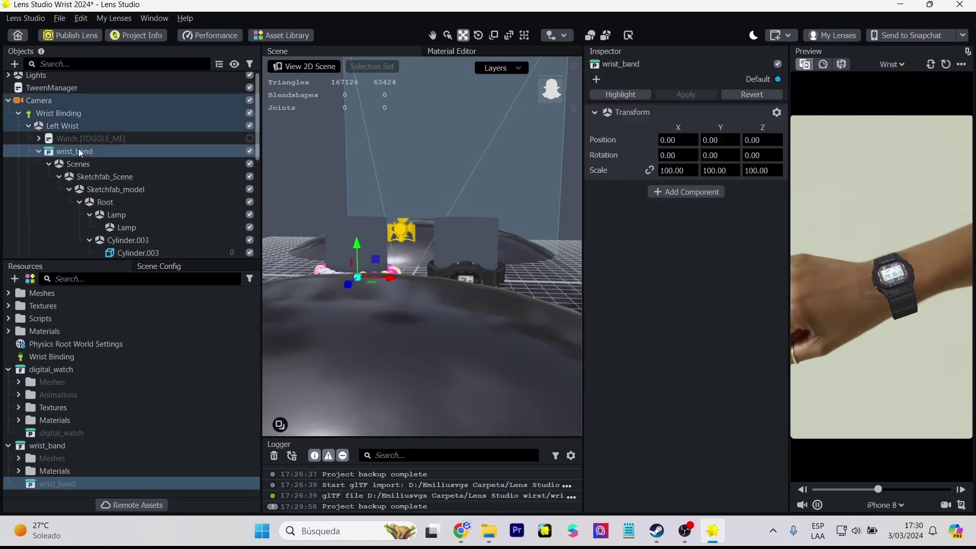
pyautogui.click(40, 151)
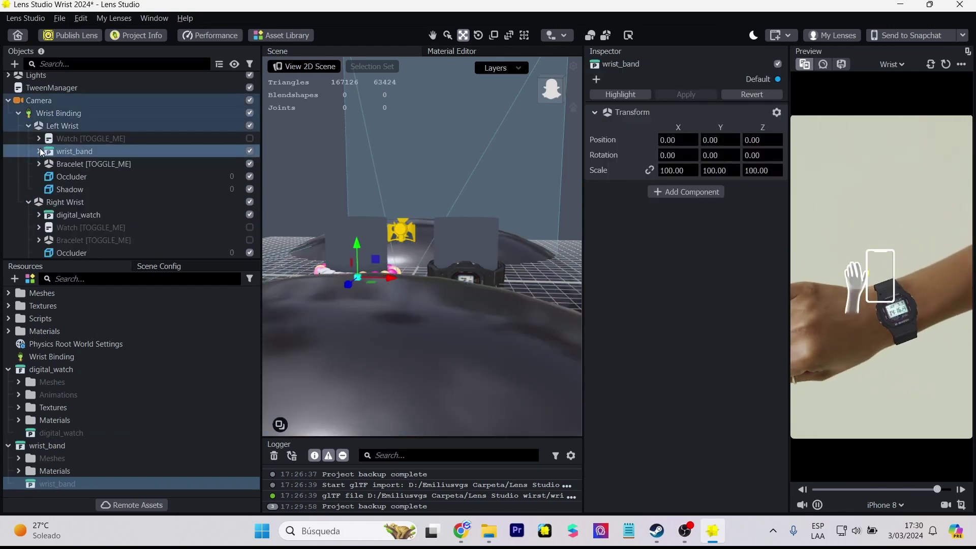
pyautogui.click(39, 151)
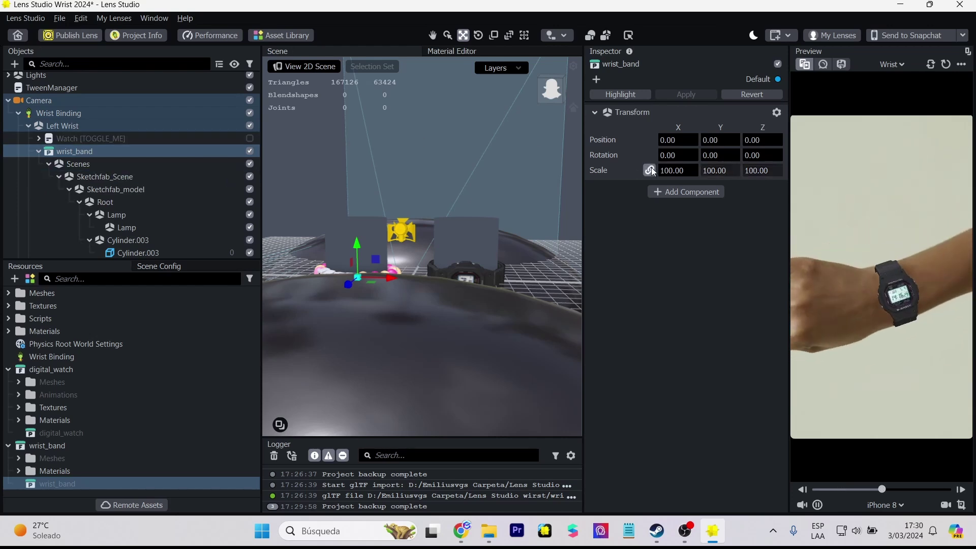
pyautogui.moveTo(687, 171); pyautogui.dragTo(624, 162)
pyautogui.press('BackSpace')
pyautogui.write('5')
pyautogui.press('Return')
# - Rotate the wrist_band about 93 degrees around its Z axis so it lies level with the beaded bracelet
pyautogui.scroll(3, 453, 292)
pyautogui.moveTo(407, 285); pyautogui.dragTo(453, 292, button='right')
pyautogui.press('e')
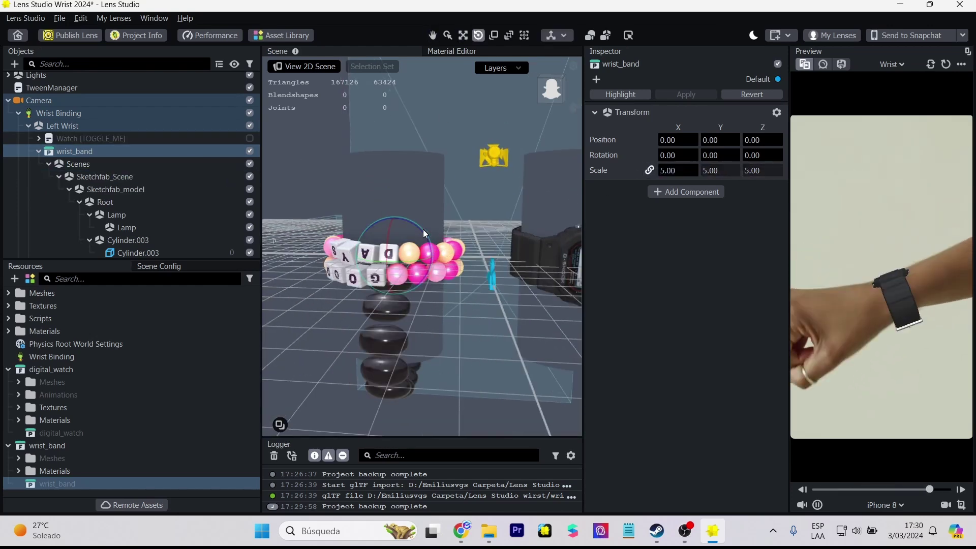
pyautogui.moveTo(423, 231); pyautogui.dragTo(349, 231)
# - Move the wrist_band so it encircles the left wrist occluder, at about X -30.65, Z -6.94
pyautogui.press('w')
pyautogui.moveTo(429, 280); pyautogui.dragTo(361, 282)
pyautogui.moveTo(361, 281); pyautogui.dragTo(357, 325, button='right')
pyautogui.moveTo(344, 246); pyautogui.dragTo(339, 246)
pyautogui.moveTo(299, 272); pyautogui.dragTo(299, 257)
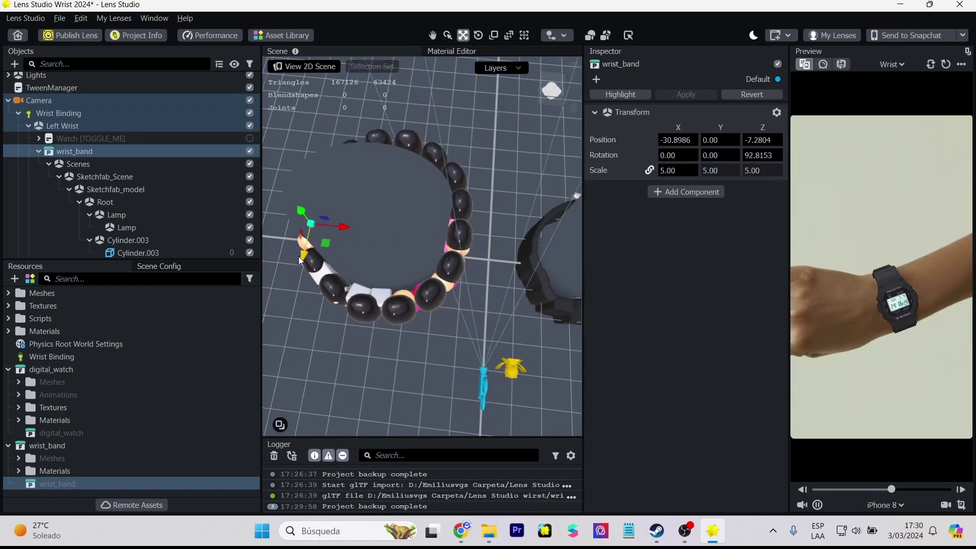
pyautogui.moveTo(344, 227); pyautogui.dragTo(342, 227)
pyautogui.moveTo(437, 305); pyautogui.dragTo(509, 244, button='right')
pyautogui.click(76, 141)
pyautogui.click(73, 154)
pyautogui.moveTo(300, 331); pyautogui.dragTo(302, 338)
pyautogui.moveTo(324, 298); pyautogui.dragTo(327, 298)
# - Hide the template's Bracelet [TOGGLE_ME] object under Left Wrist
pyautogui.click(39, 151)
pyautogui.click(81, 164)
pyautogui.moveTo(418, 297); pyautogui.dragTo(450, 323, button='right')
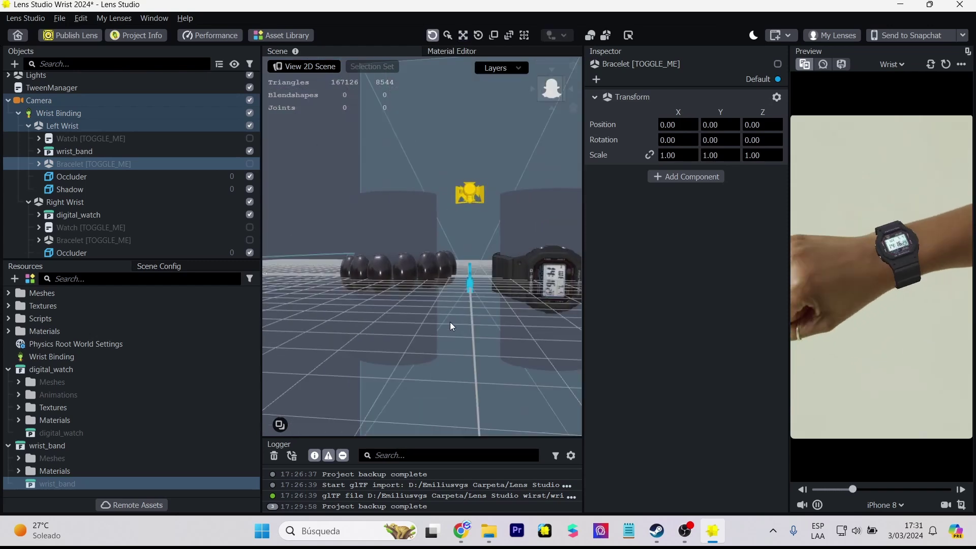
# - Select the wrist_band in the scene and save the project
pyautogui.click(442, 267)
pyautogui.press('e')
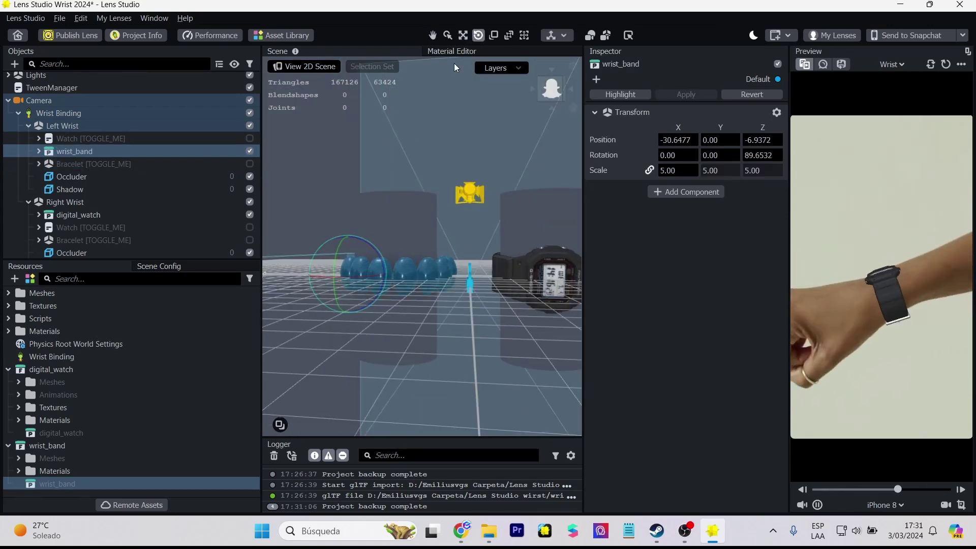
pyautogui.hotkey('ctrl', 's')
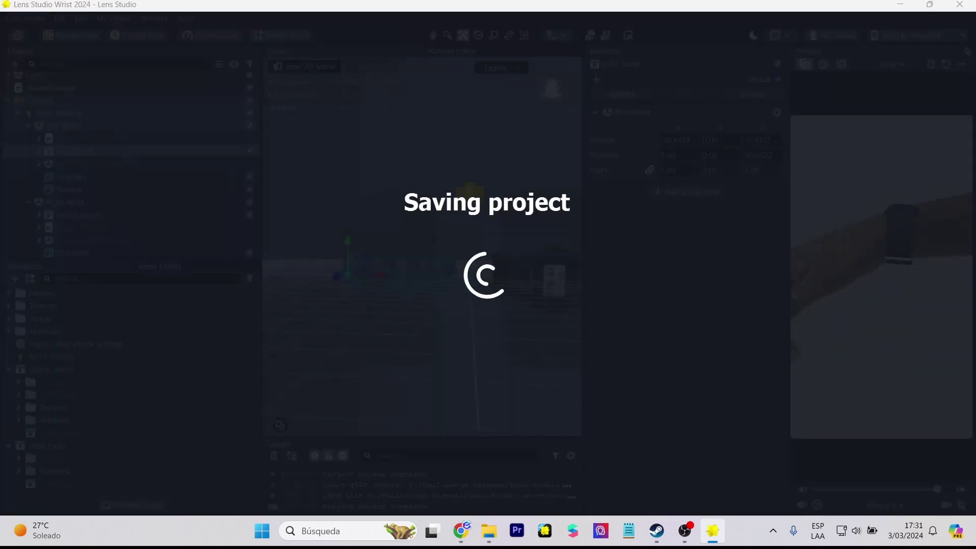